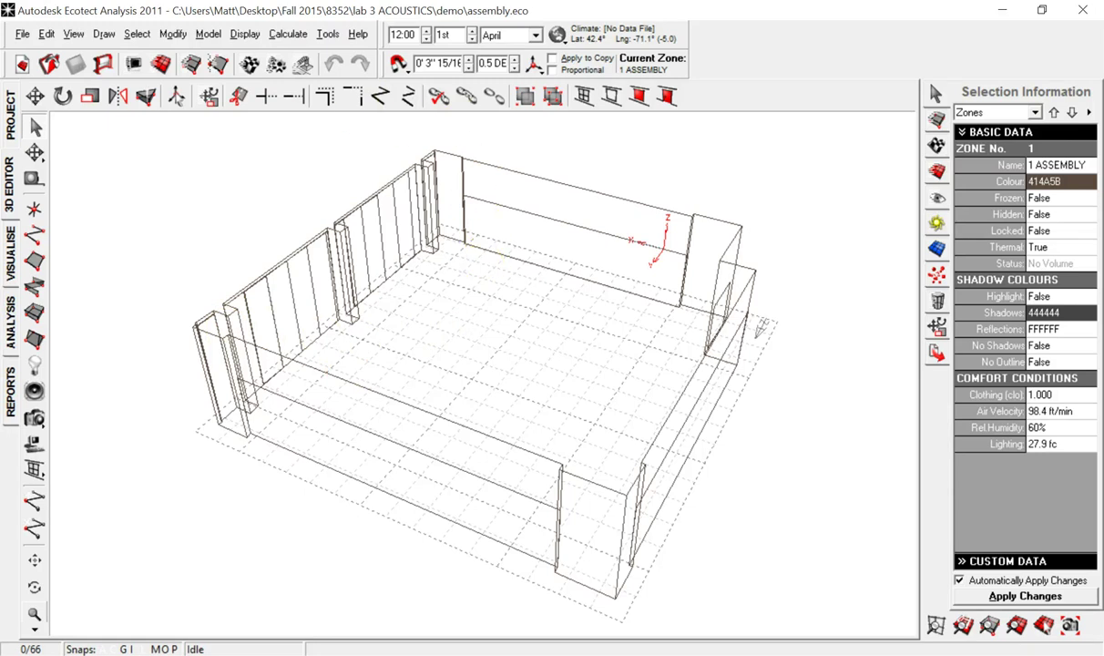
right_click_drag(453, 263, 559, 293)
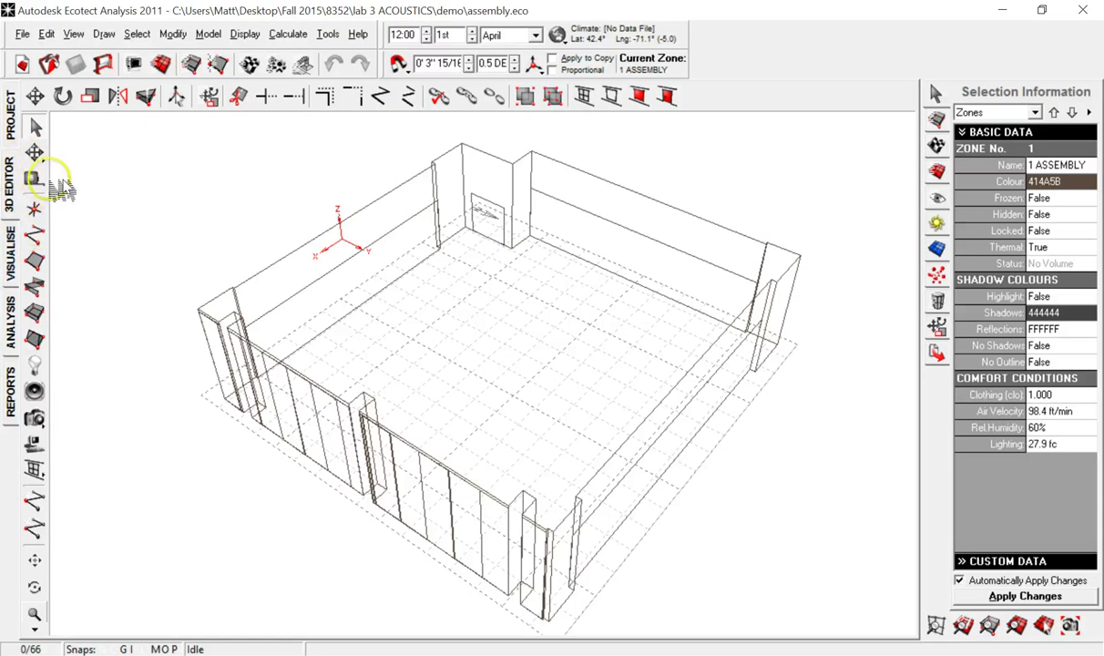
right_click_drag(363, 211, 483, 228)
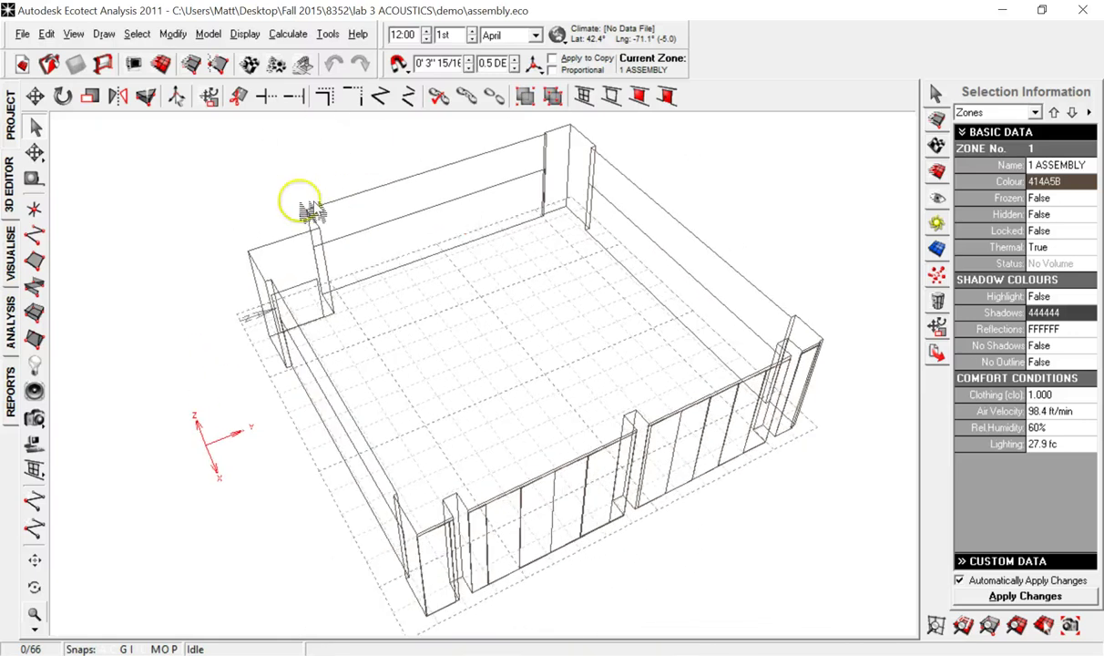
right_click_drag(308, 196, 398, 220)
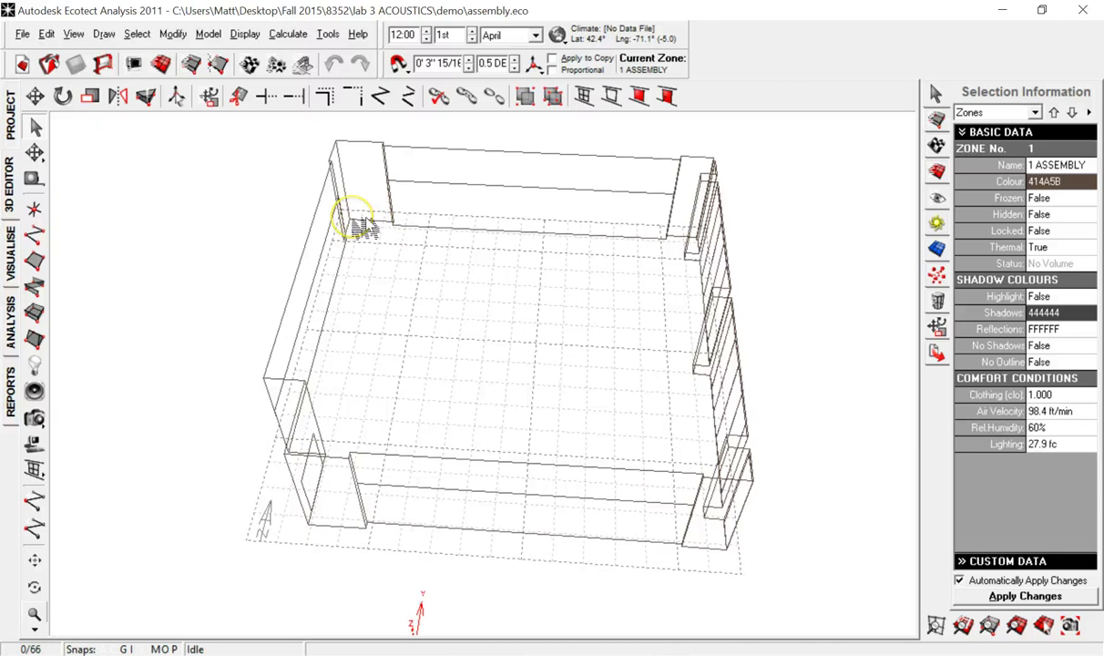
right_click_drag(358, 219, 387, 168)
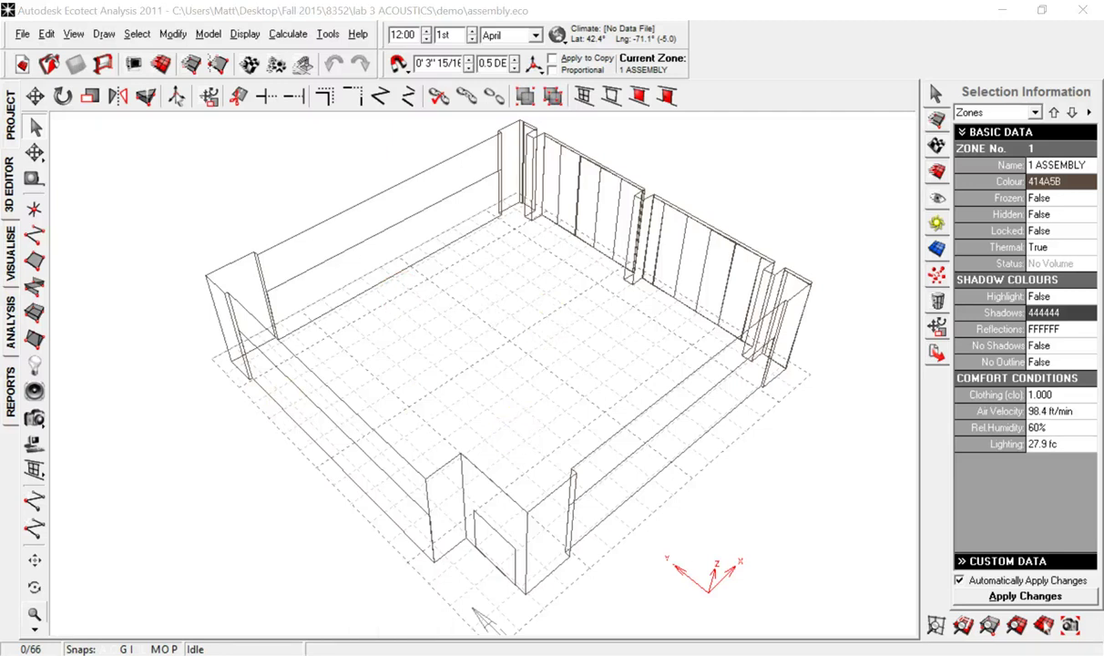
- Switch to Revit and inspect the three raised Generic - 12" floor panels in the assembly room's 3D view
left_click(776, 562)
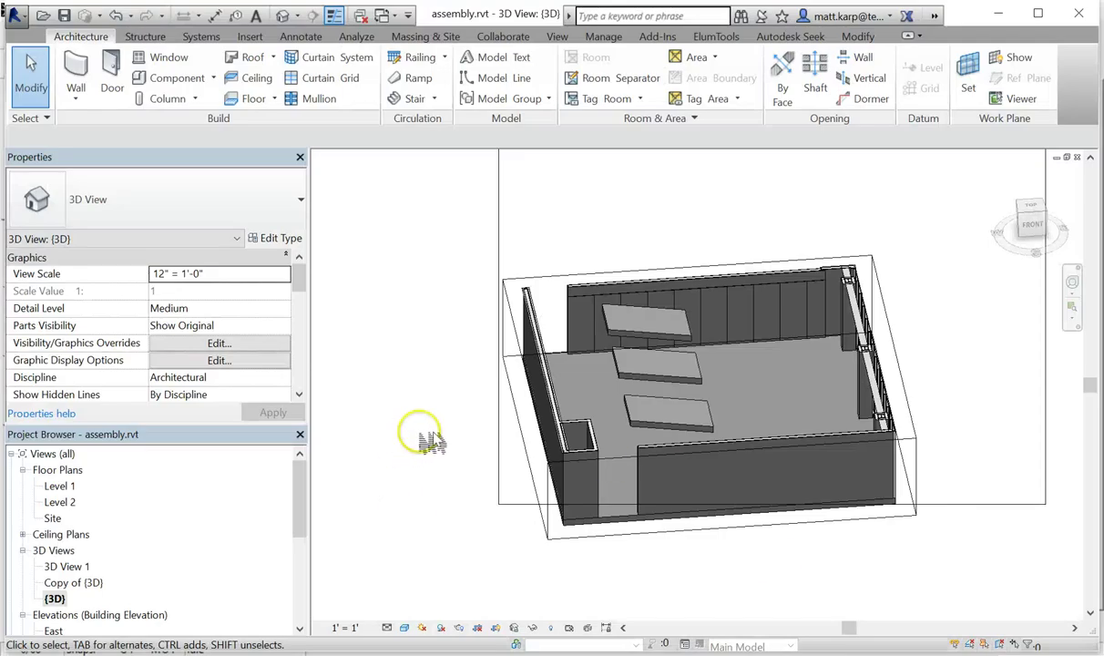
middle_click_drag(590, 465, 711, 509, "shift")
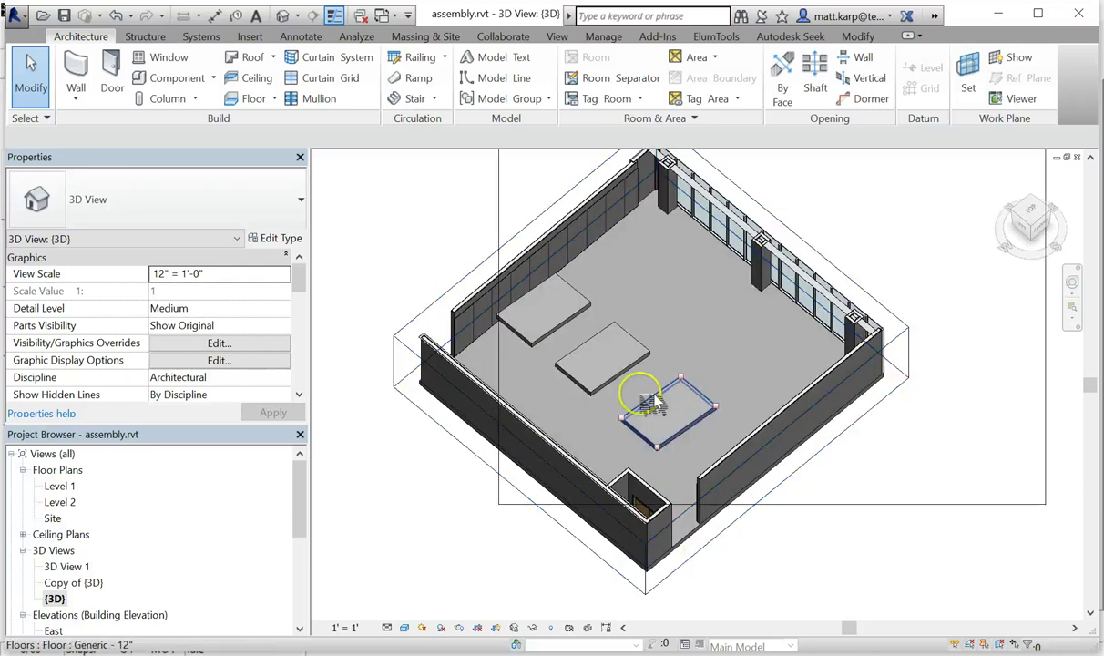
left_click(686, 435)
left_click(604, 362)
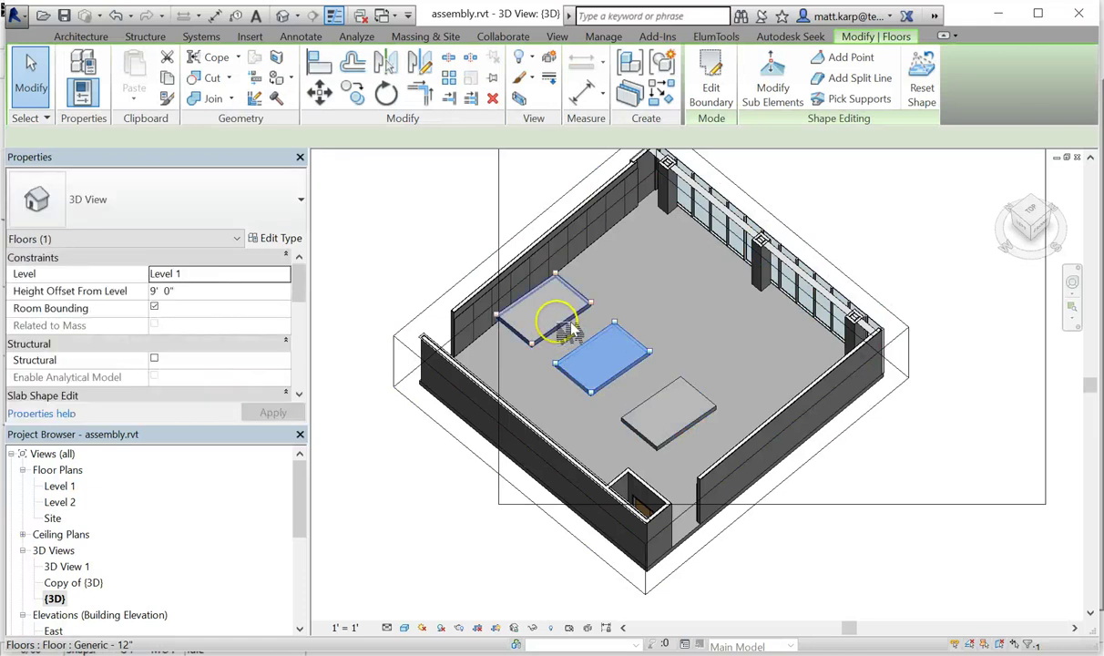
left_click(551, 314)
left_click(819, 568)
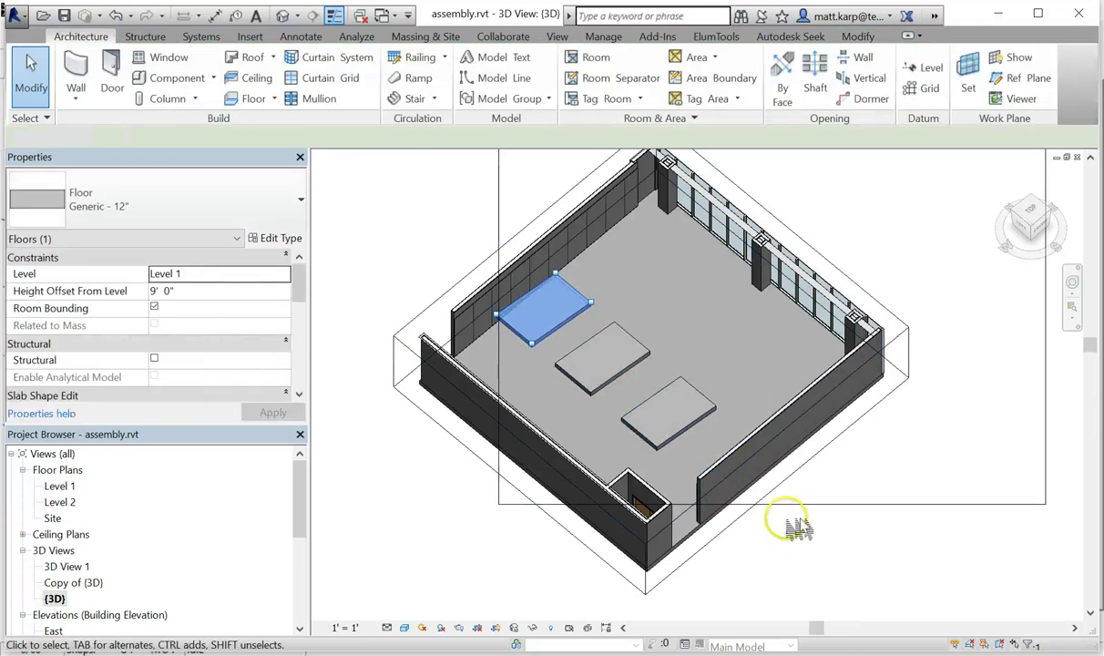
- Hide the crop region in the 3D view of the assembly room
scroll(795, 526, "down", 2)
scroll(796, 526, "up", 2)
middle_click_drag(734, 468, 702, 480)
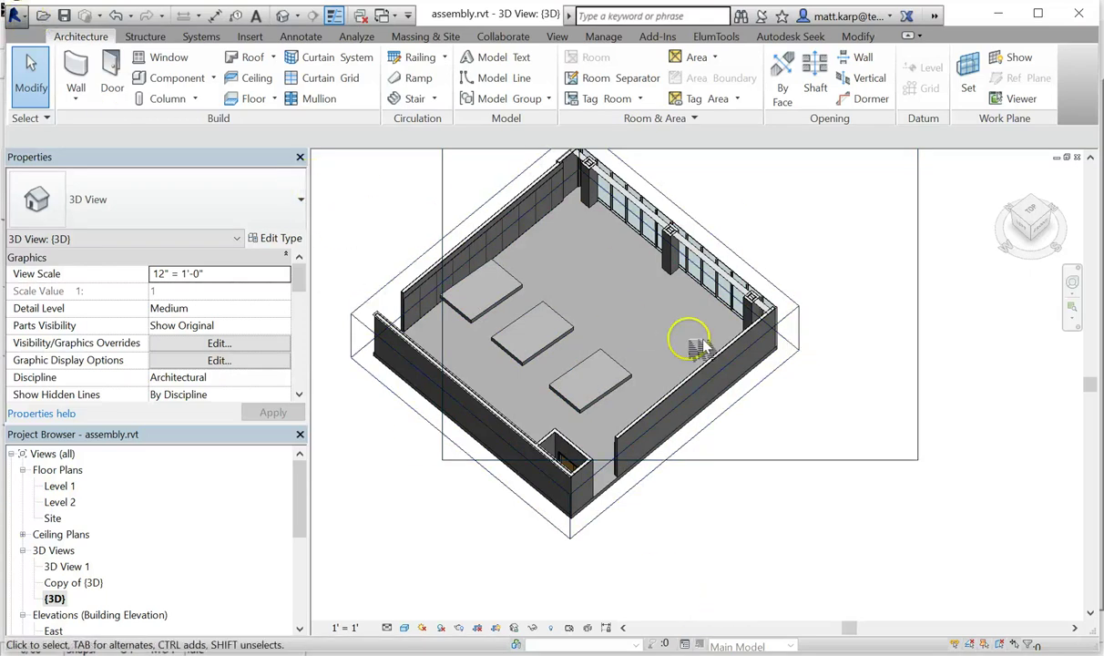
middle_click_drag(765, 485, 924, 422)
scroll(845, 401, "down", 1)
scroll(842, 407, "down", 1)
middle_click_drag(843, 407, 542, 548)
scroll(576, 523, "up", 1)
middle_click_drag(719, 480, 793, 452)
scroll(794, 452, "down", 1)
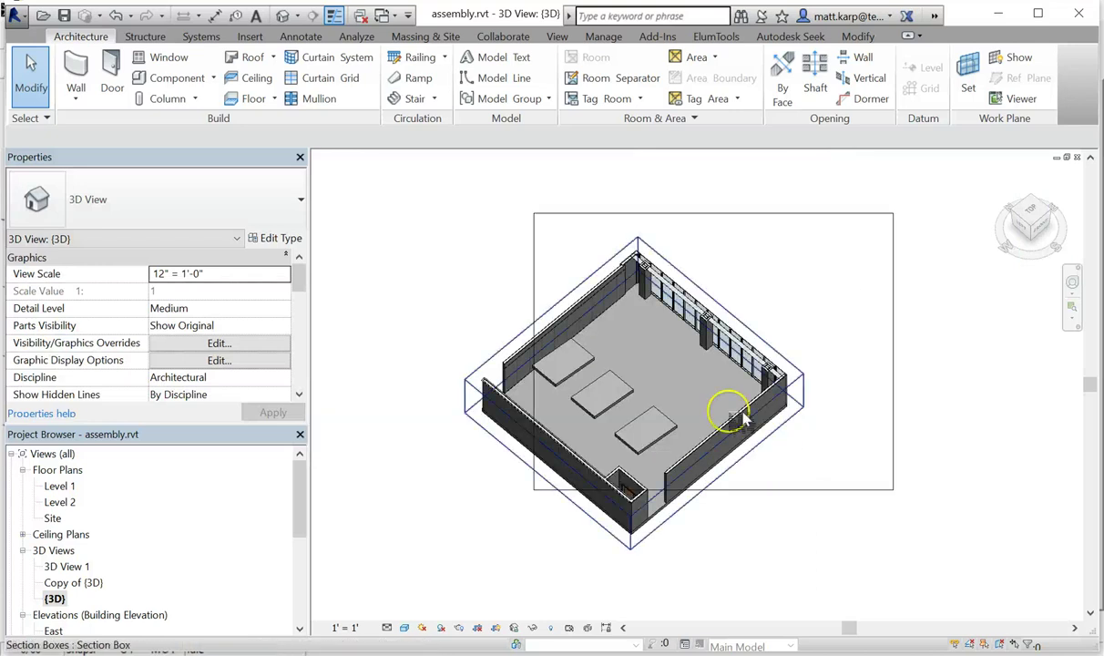
left_click(495, 628)
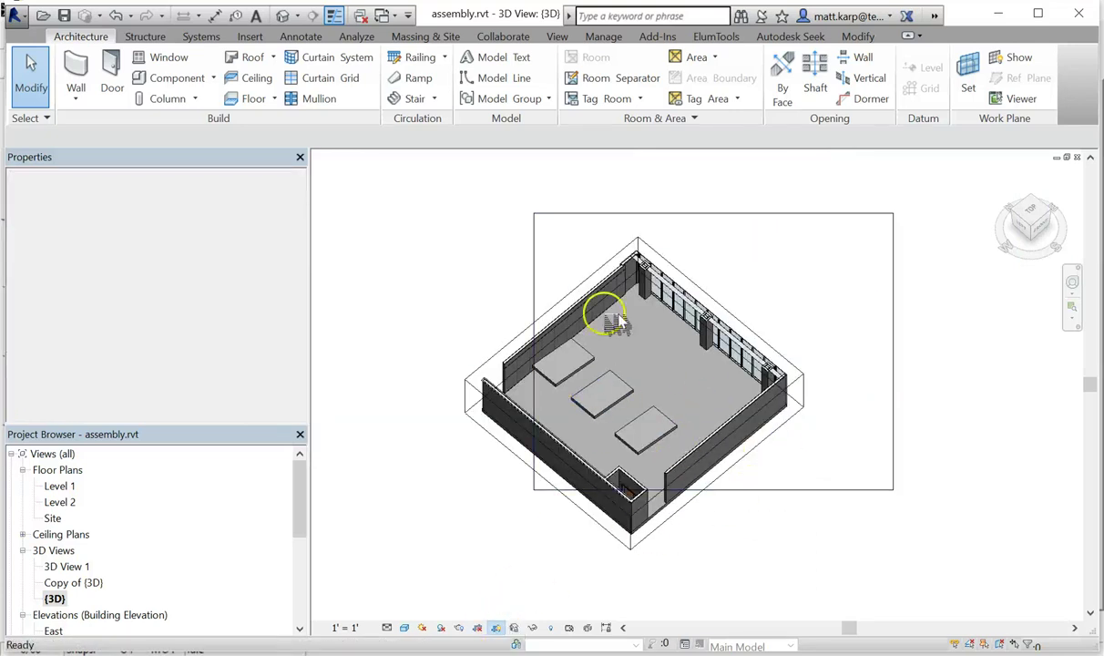
left_click(496, 628)
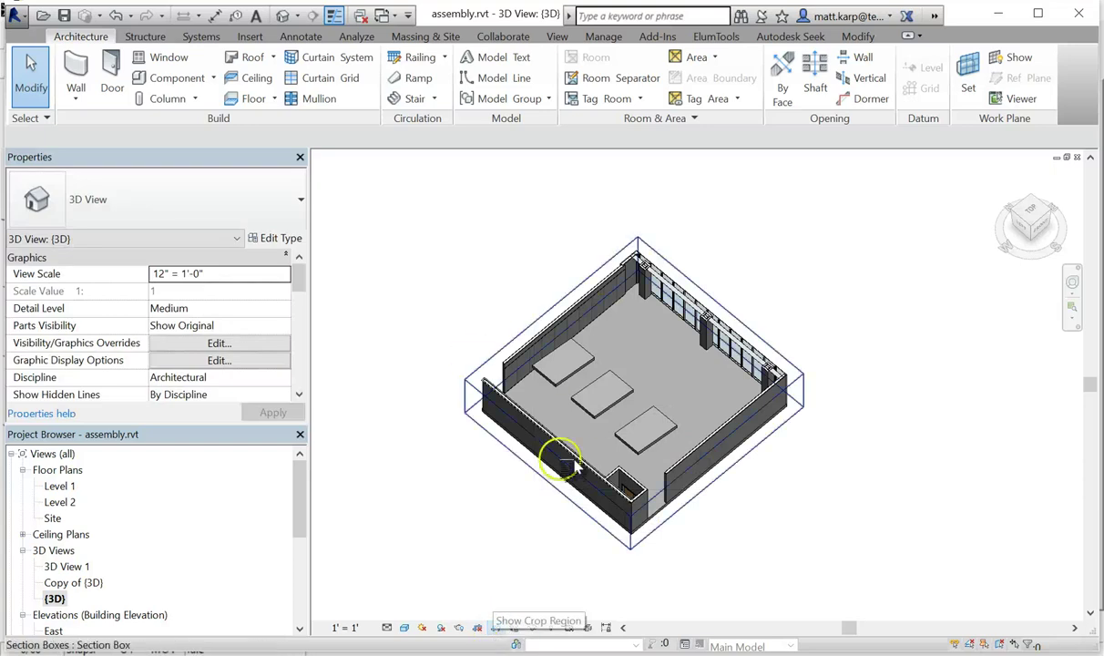
- Inspect the section box around the room and locate its setting among the 3D view's extents properties
left_click(718, 483)
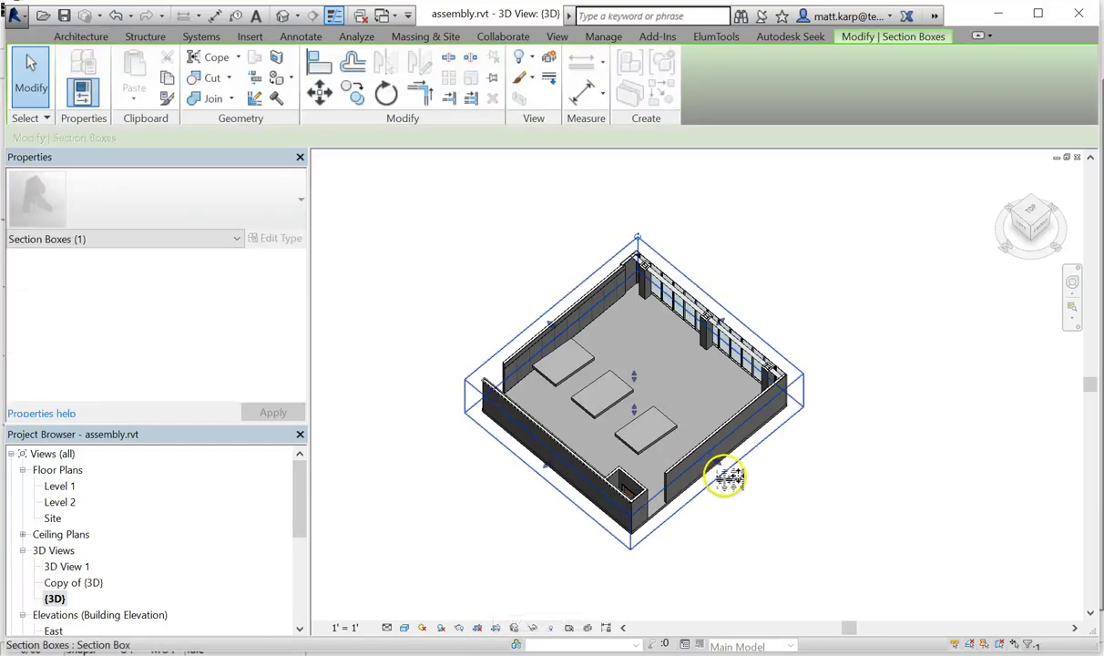
left_click(381, 364)
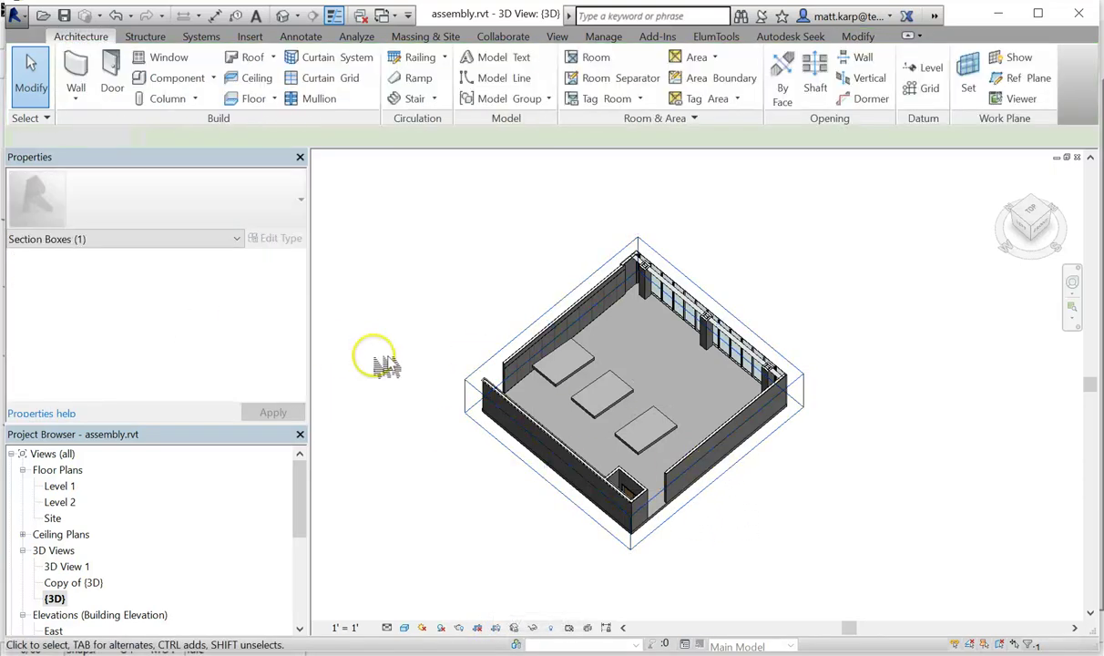
left_click_drag(298, 273, 321, 348)
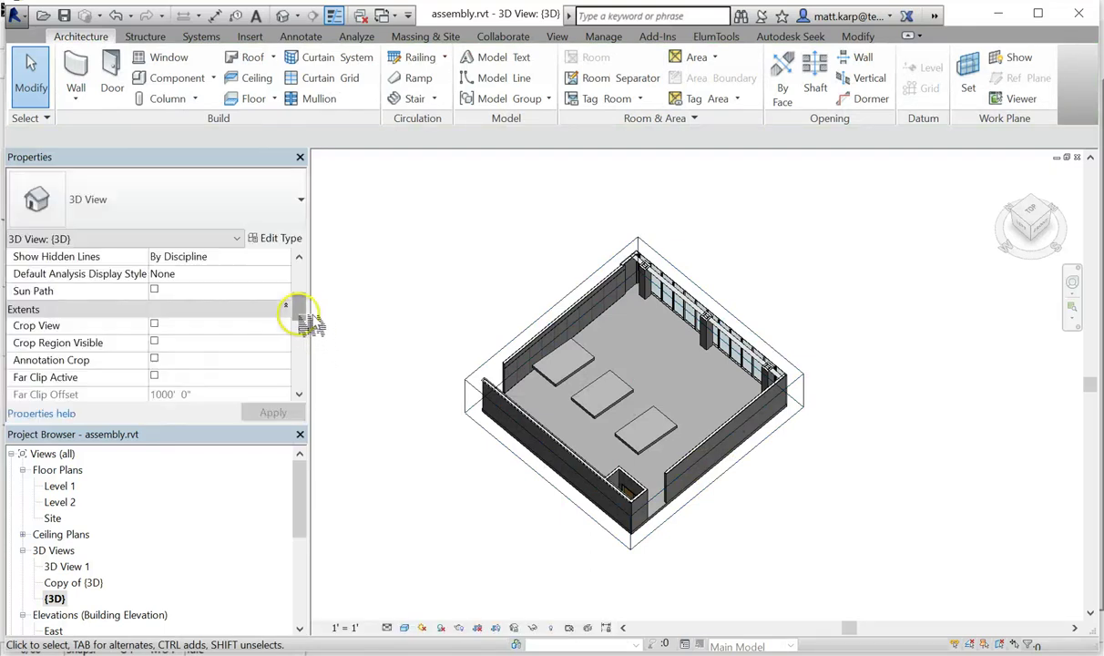
left_click_drag(297, 306, 297, 315)
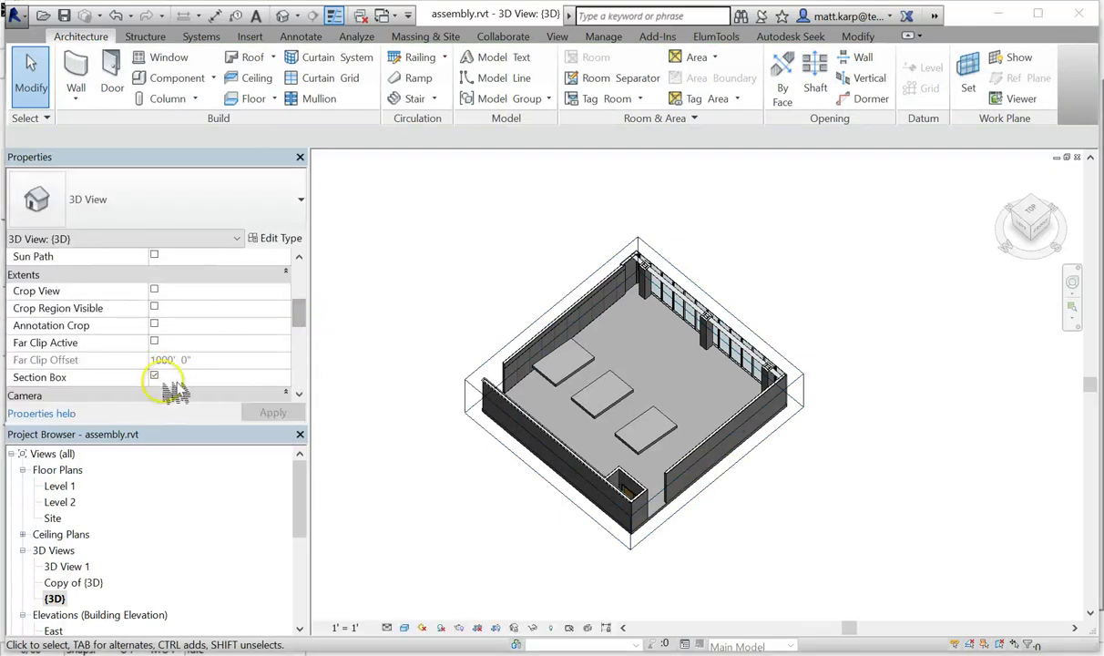
left_click(477, 387)
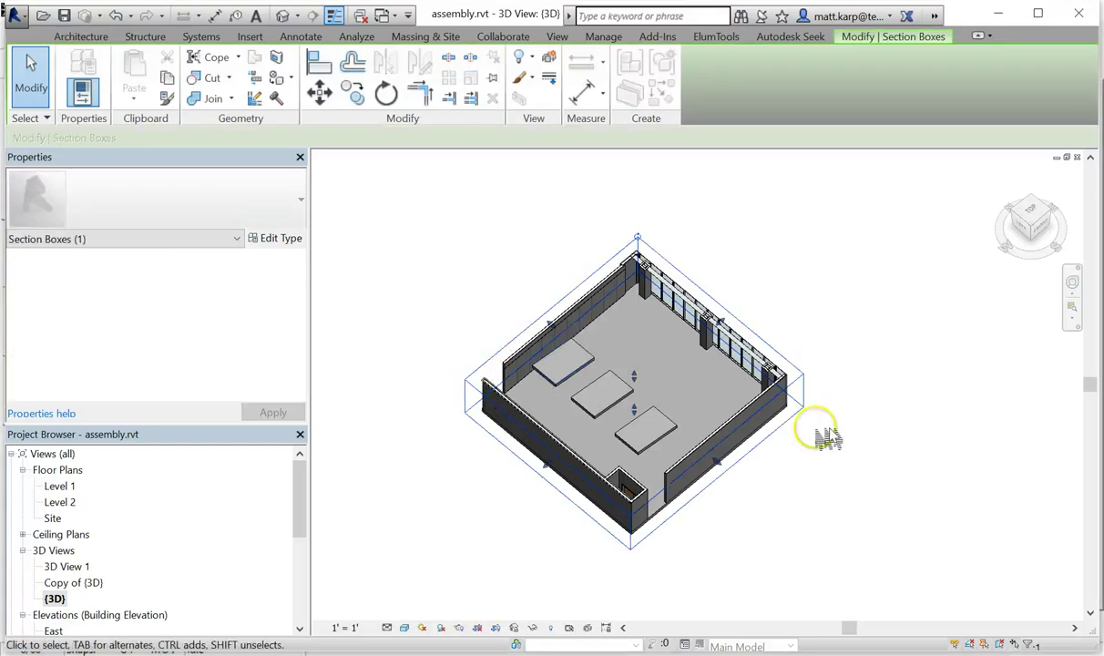
left_click(747, 515)
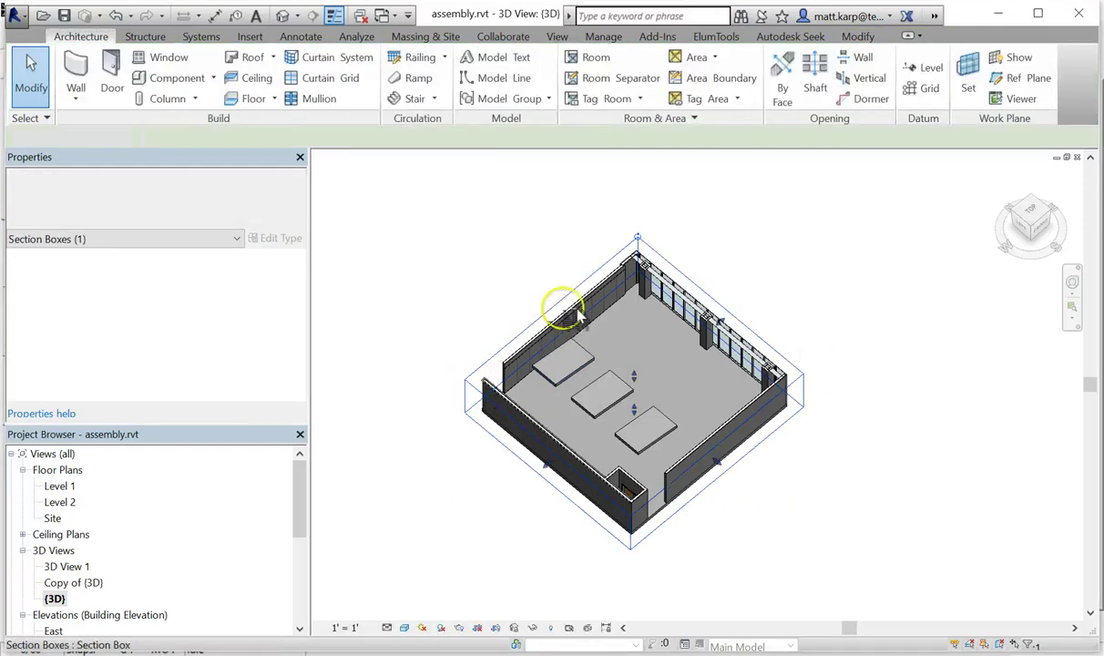
left_click(532, 273)
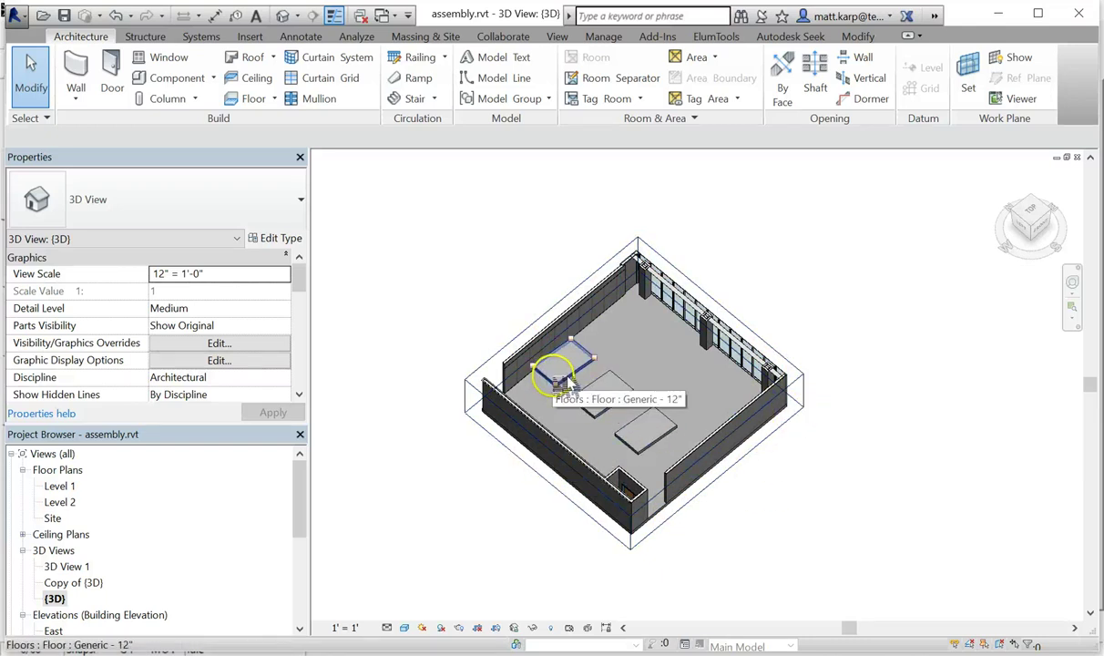
- Export the current 3D view to the Desktop as AutoCAD 2013 DXF "assembly - 3D View - {3D}", overwriting the existing file
left_click(15, 15)
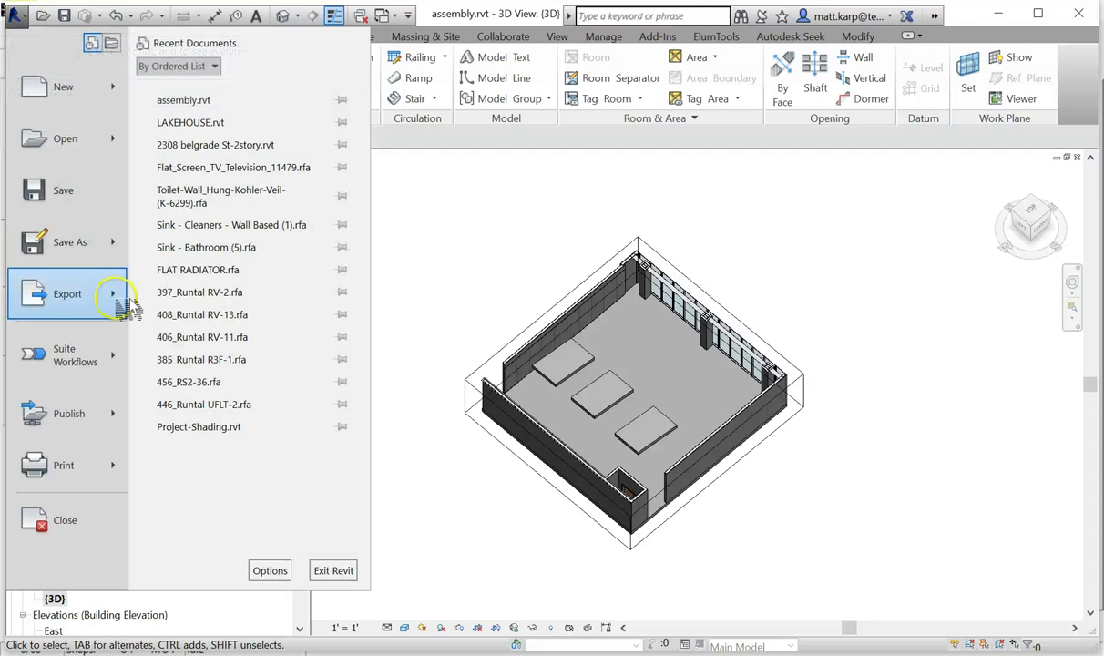
mouse_move(120, 295)
mouse_move(330, 106)
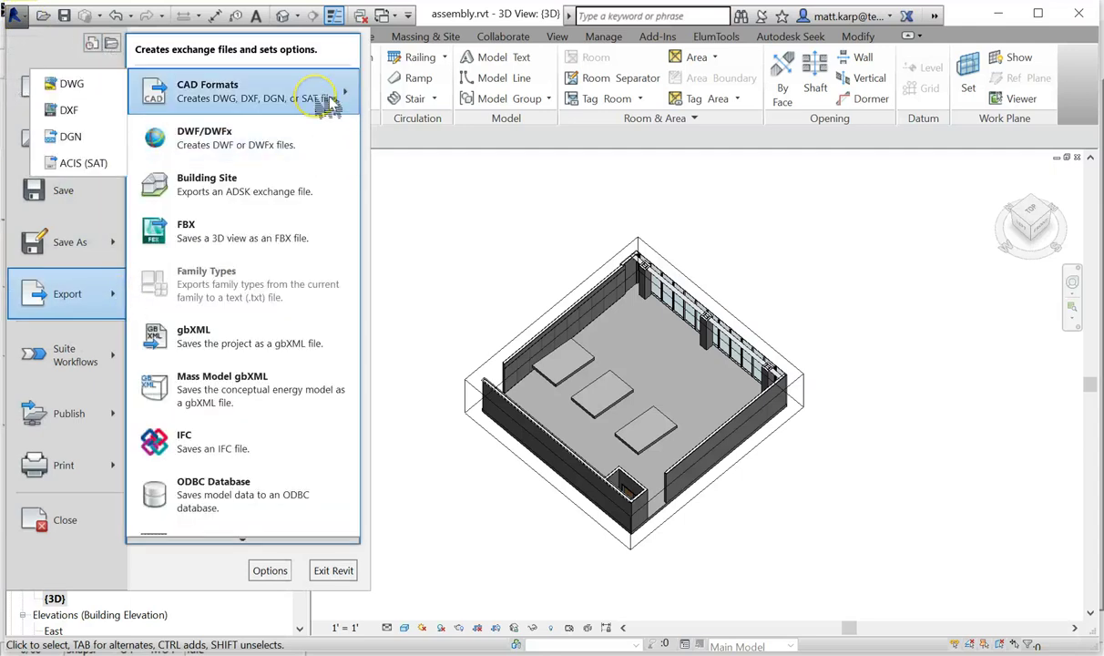
left_click(66, 114)
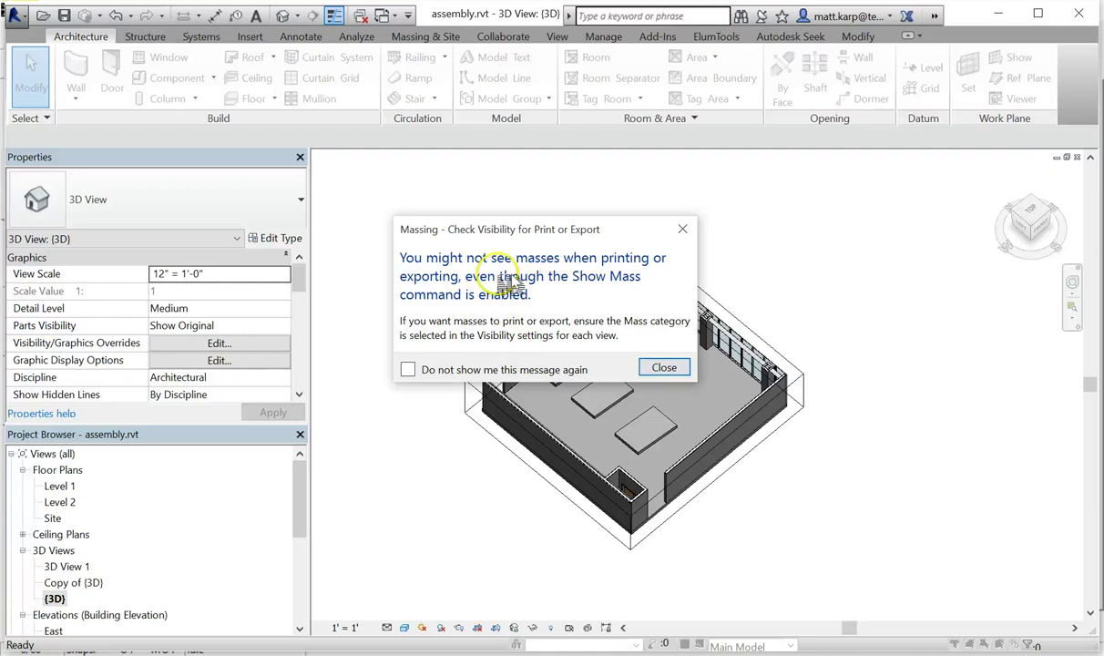
left_click(666, 368)
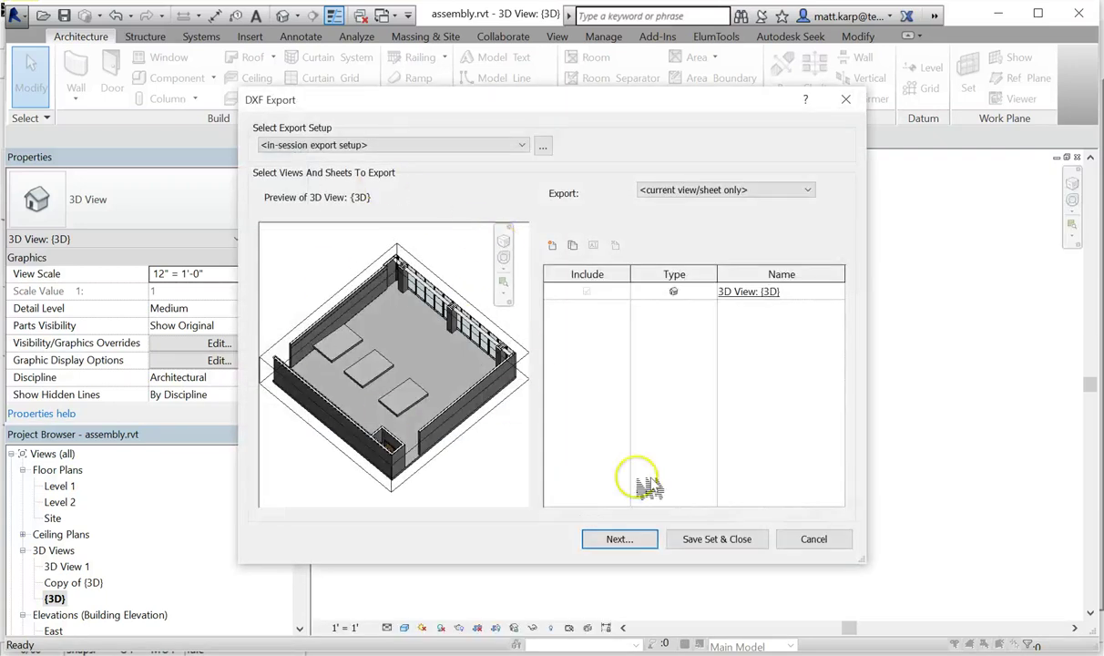
left_click(639, 539)
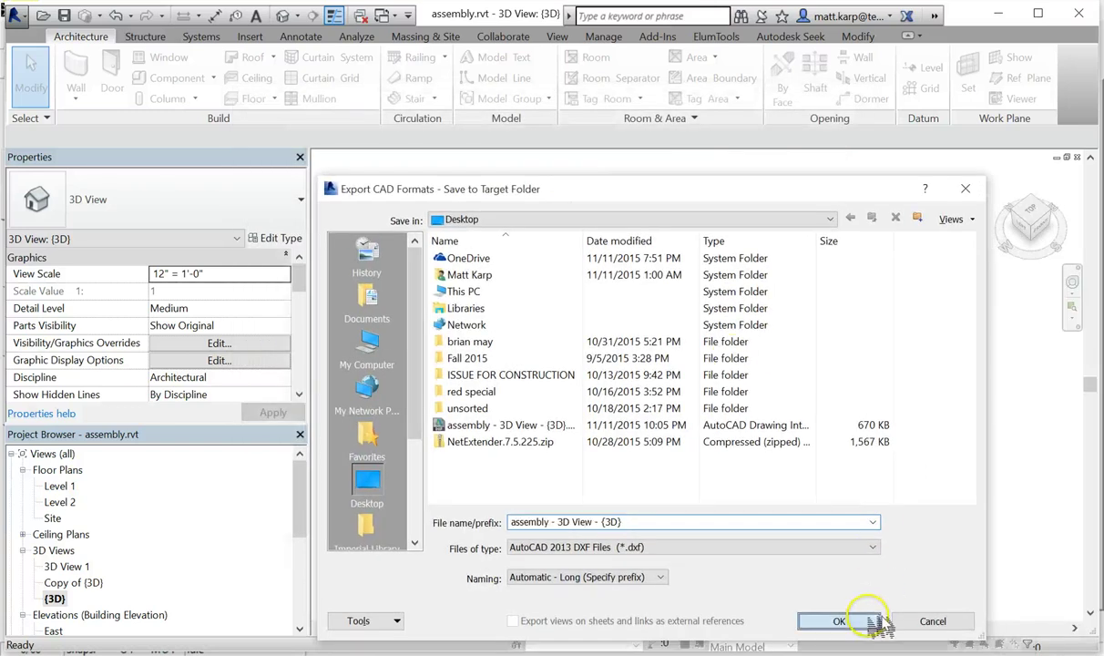
left_click(838, 621)
left_click(607, 353)
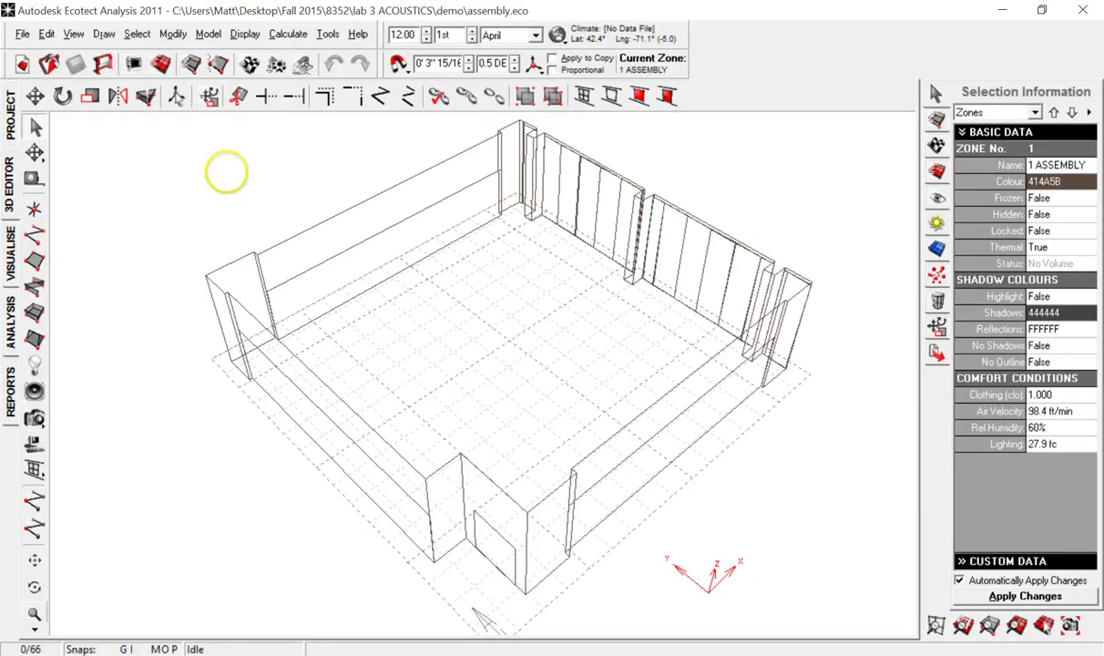
- Switch to Ecotect and start importing 3D CAD geometry
scroll(370, 251, "down", 5)
middle_click_drag(369, 247, 296, 278)
left_click(23, 34)
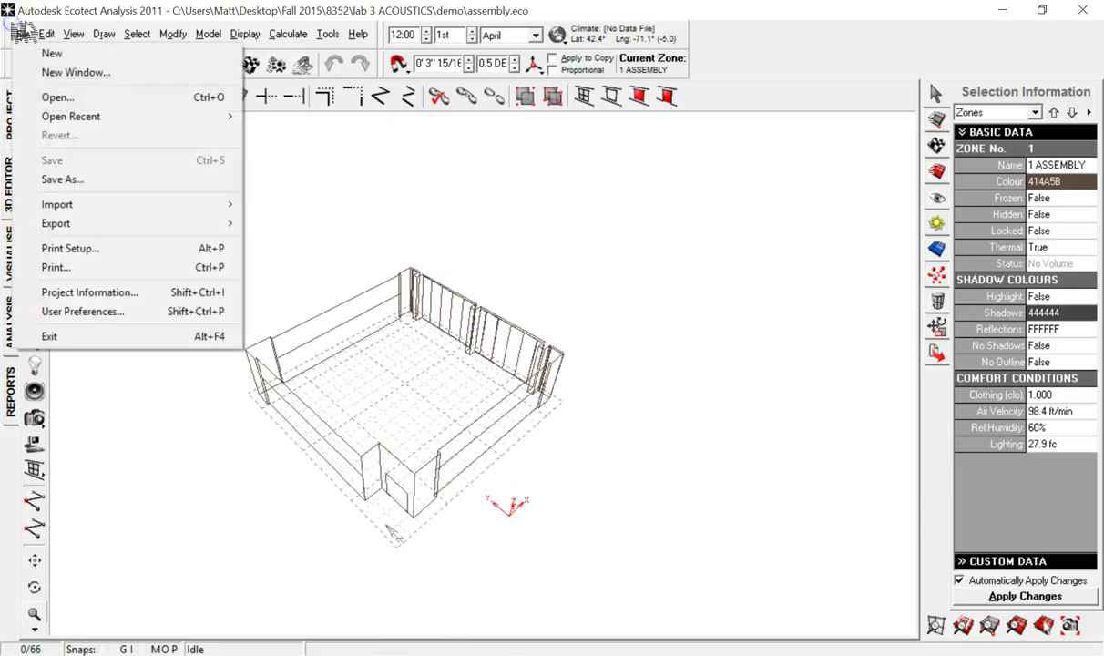
key("Right")
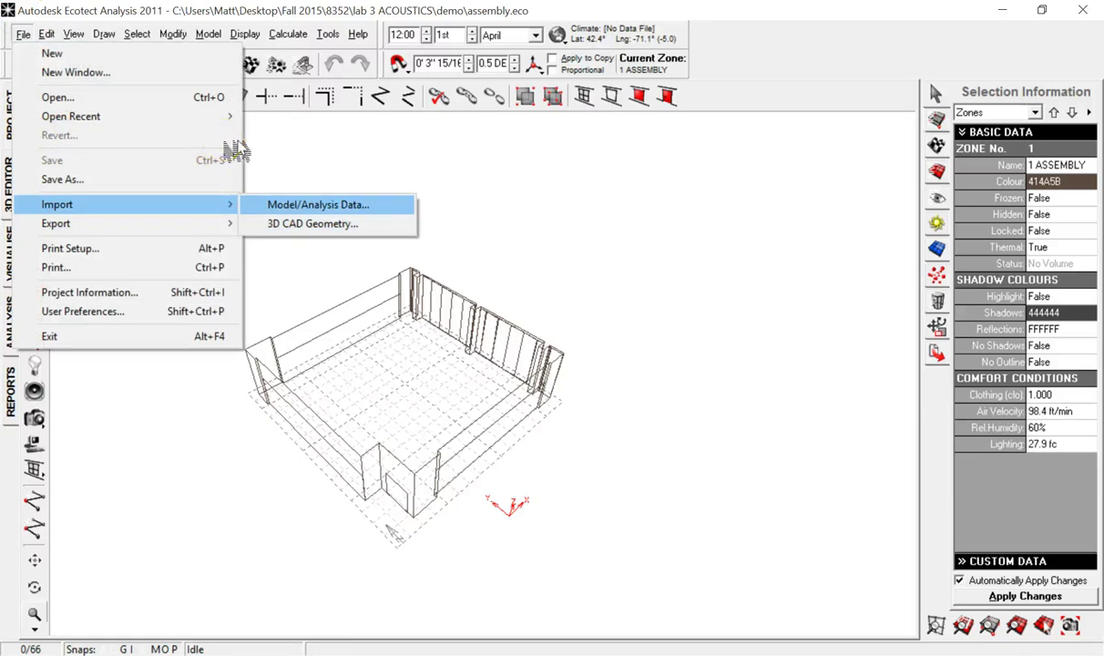
key("Down")
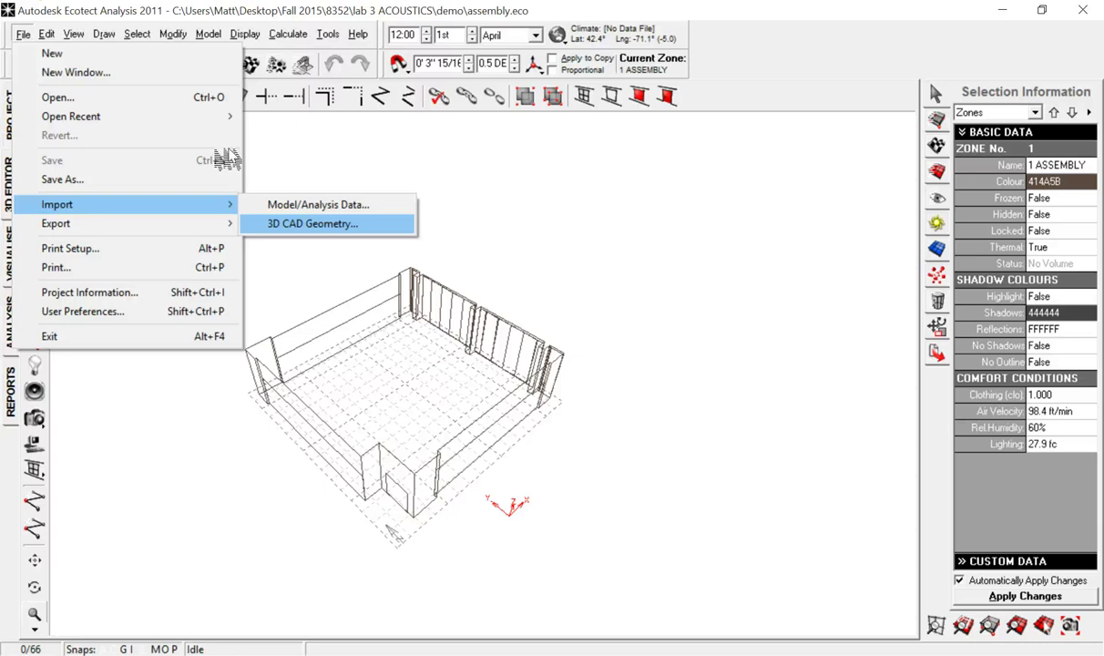
key("Return")
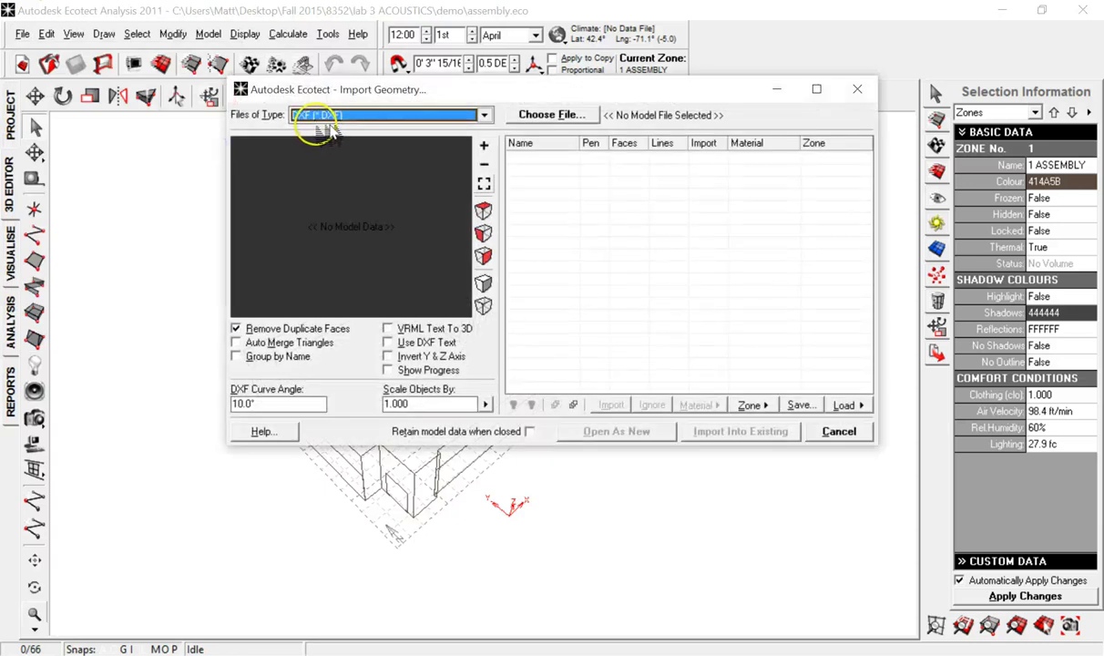
- Load "assembly - 3D View - {3D}.dxf" from the Desktop as the DXF model file for the geometry import
key("Tab")
key("Return")
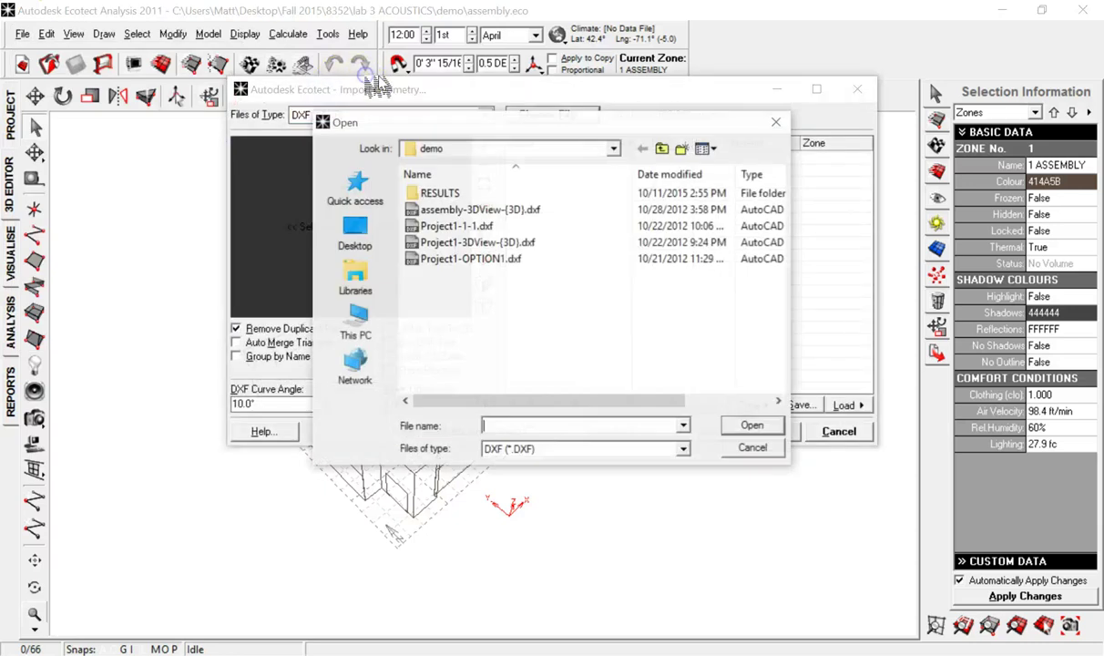
left_click(356, 233)
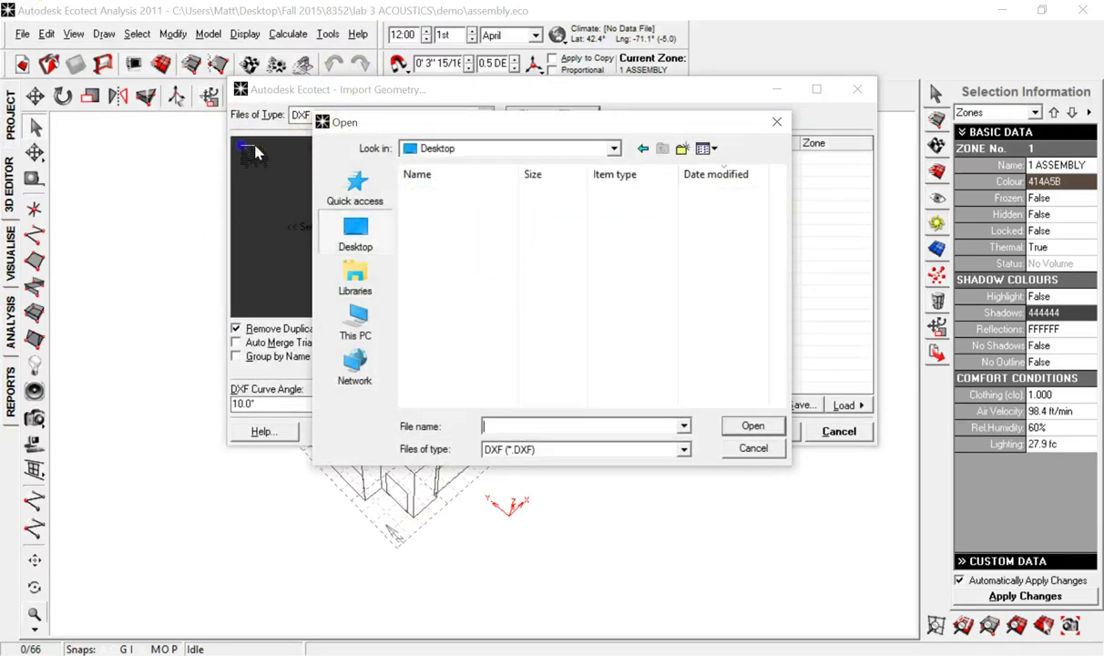
left_click(463, 192)
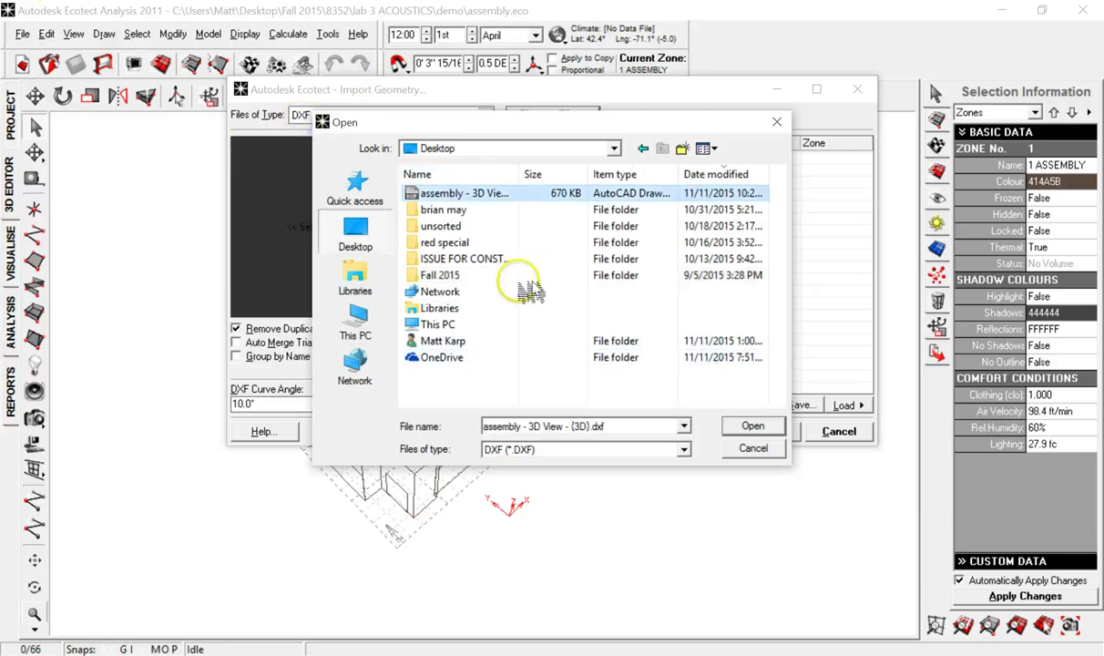
key("Return")
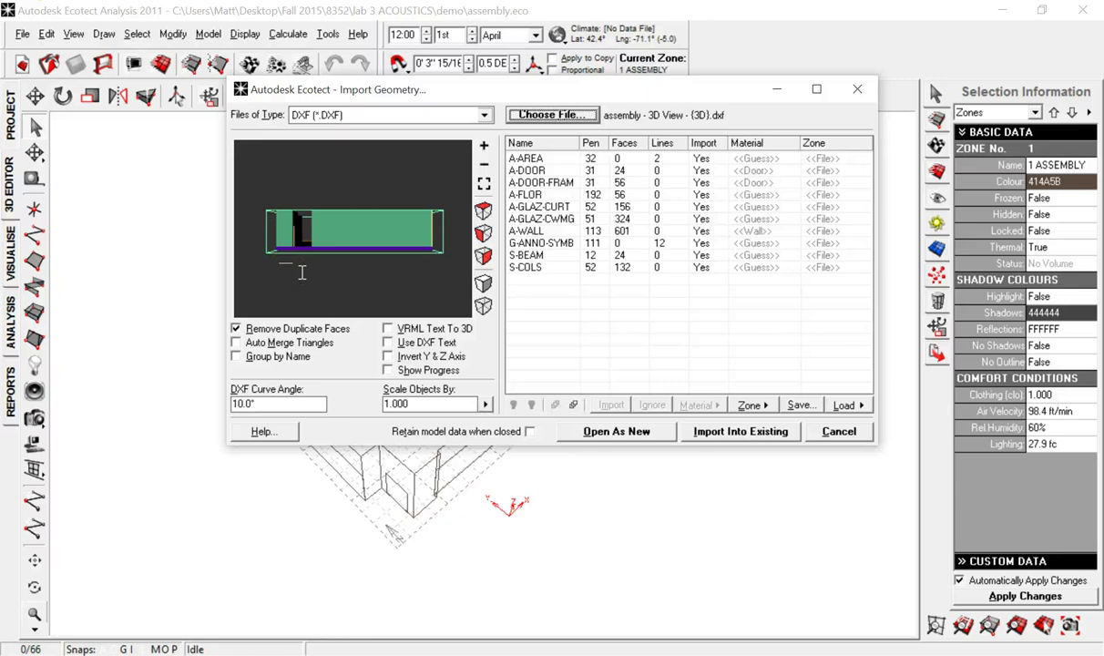
- Check the object scaling for the DXF import and bring the geometry into the existing model
left_click(451, 404)
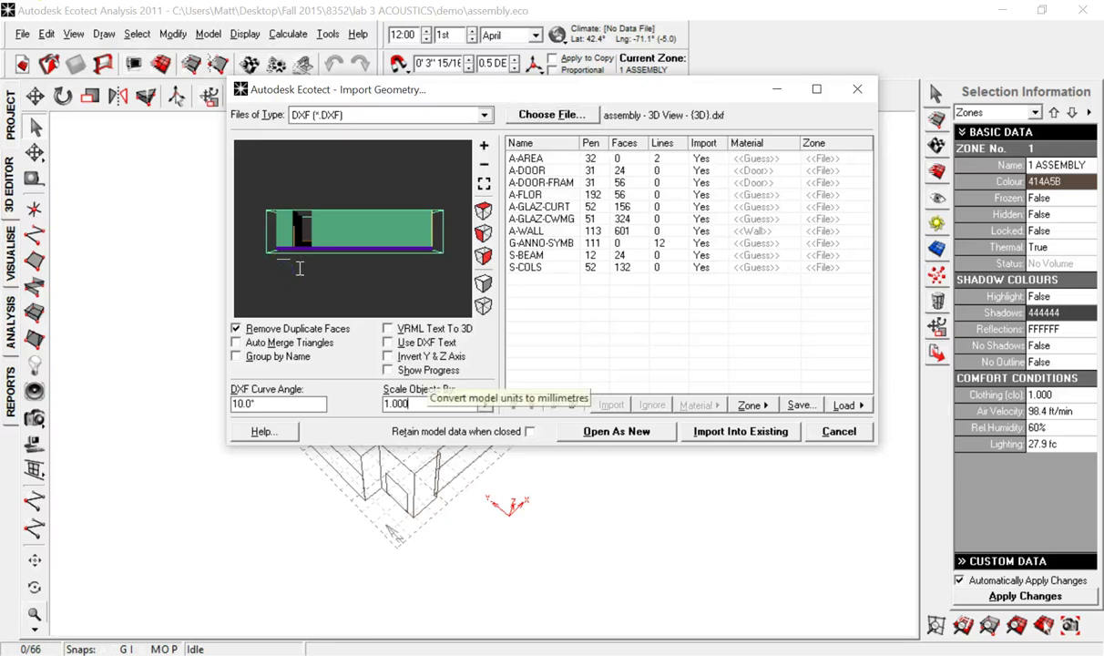
left_click_drag(444, 405, 385, 404)
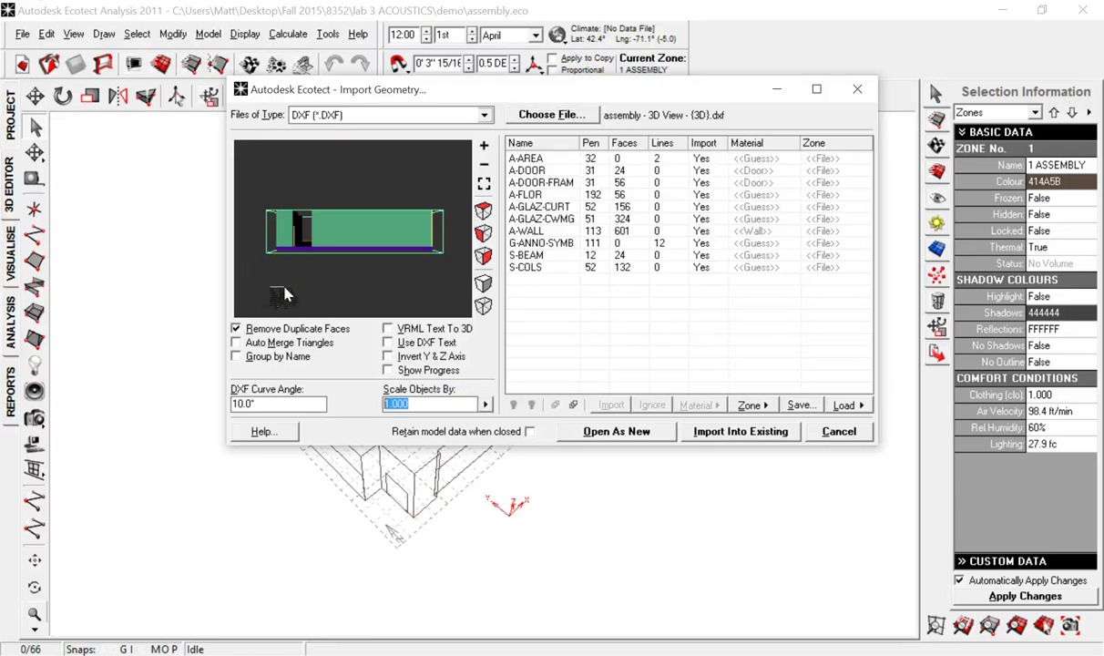
mouse_move(285, 288)
left_mouse_down()
mouse_move(264, 247)
mouse_move(275, 172)
mouse_move(279, 266)
mouse_move(246, 266)
mouse_move(279, 261)
mouse_move(248, 276)
mouse_move(255, 308)
mouse_move(295, 275)
left_mouse_up()
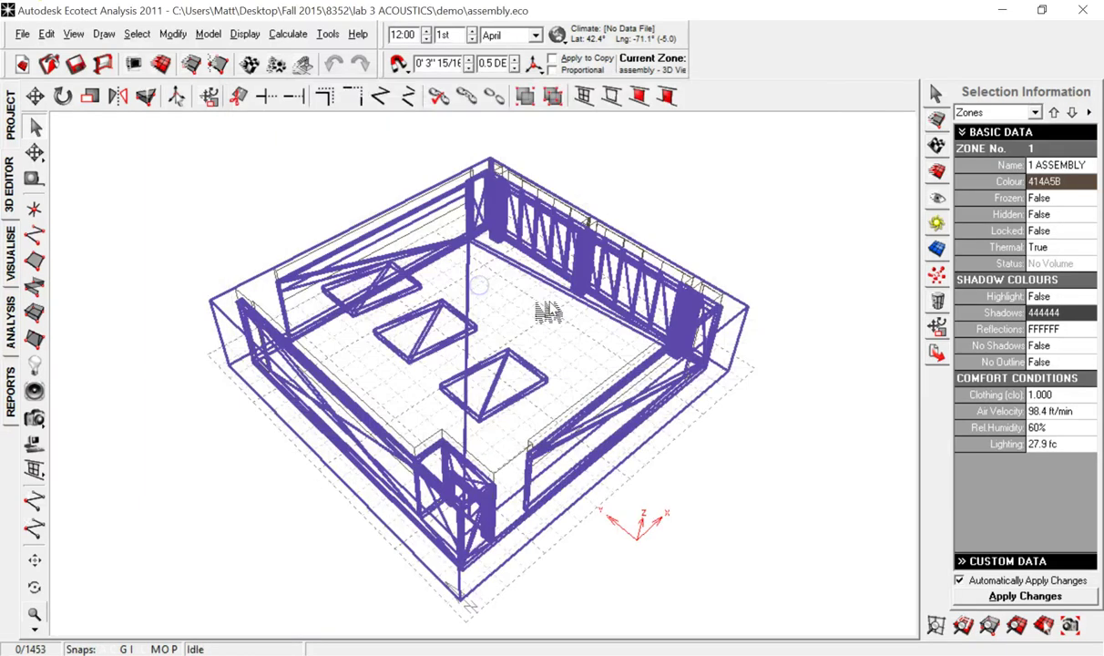
- Inspect the imported geometry against the existing room from several angles and clear the selection
middle_click_drag(479, 289, 445, 274)
scroll(445, 273, "up", 1)
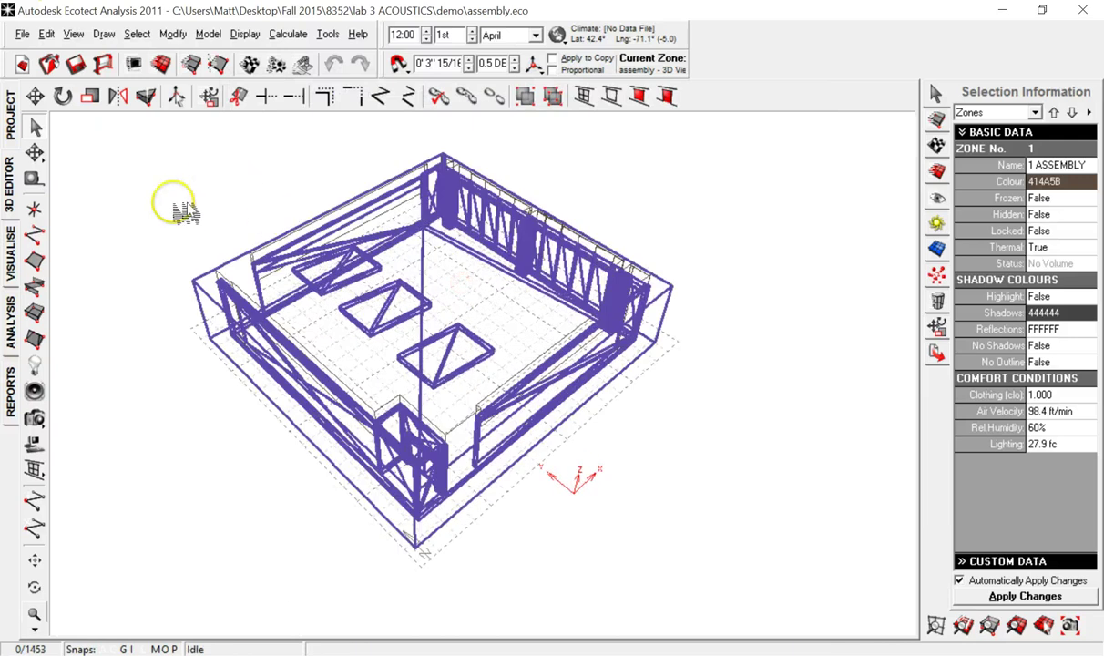
right_click_drag(400, 296, 399, 246)
scroll(432, 188, "up", 3)
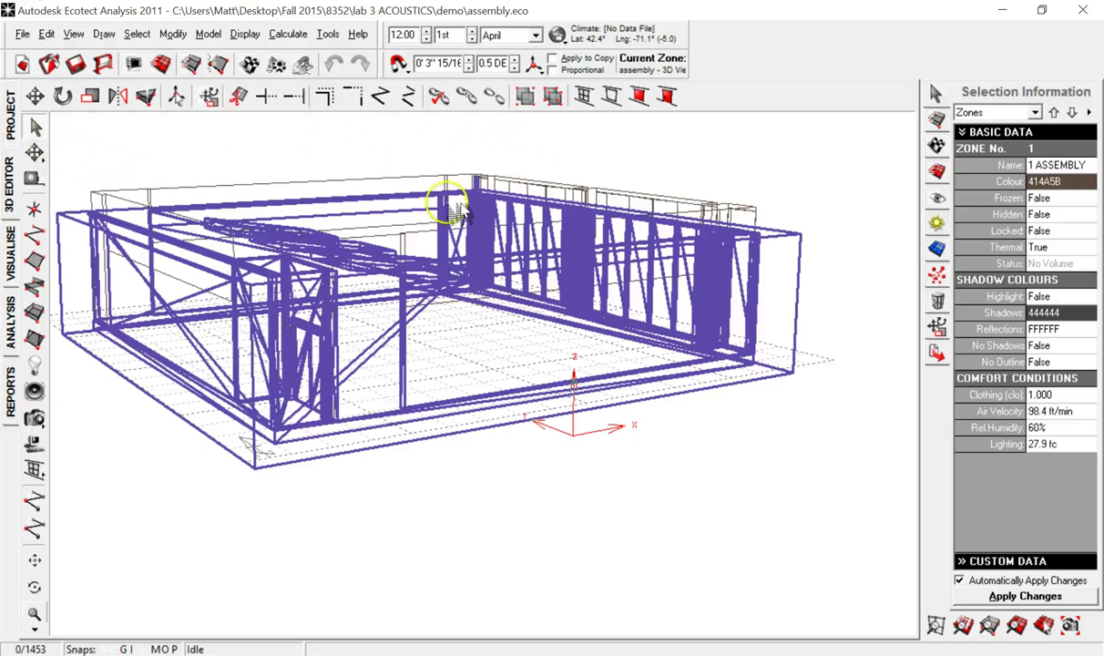
middle_click_drag(434, 200, 453, 252)
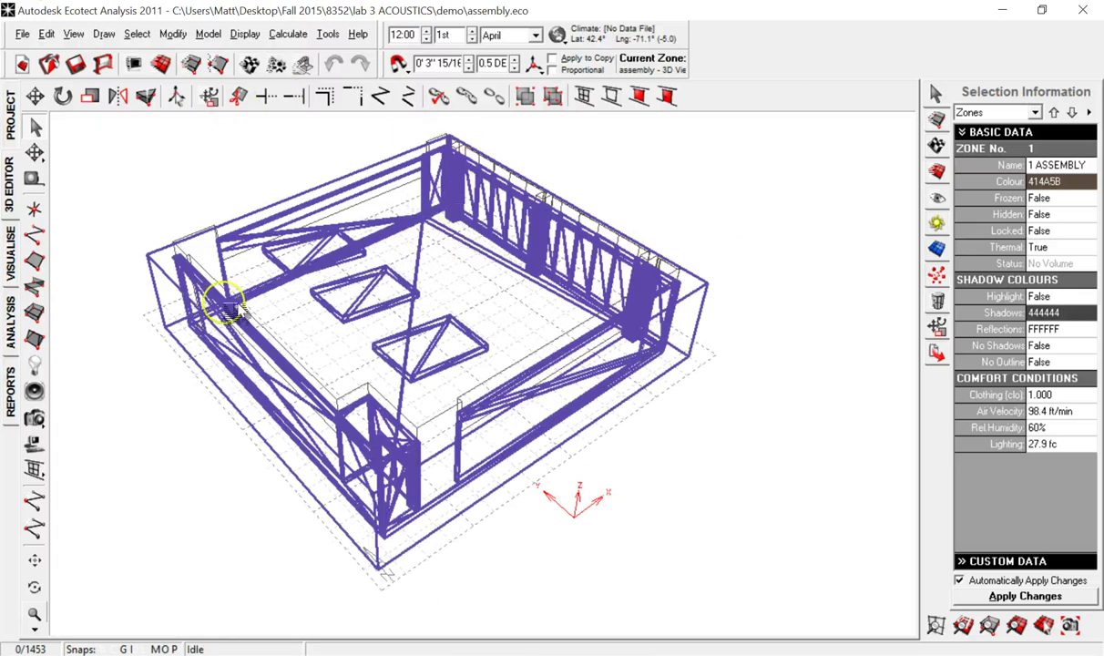
left_click(495, 290)
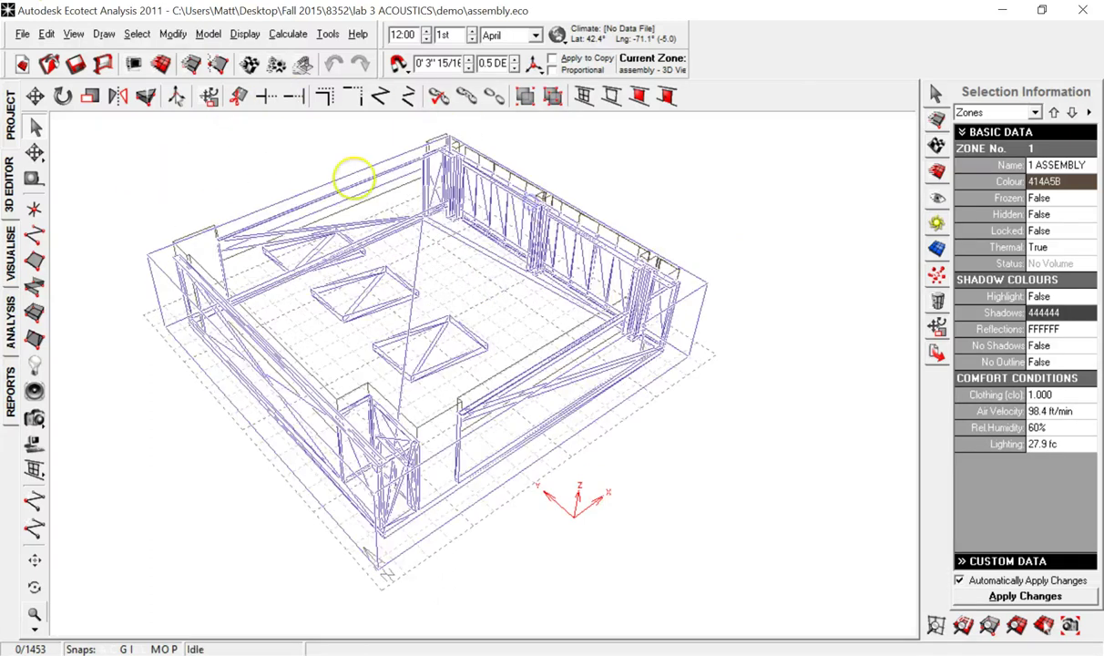
- Turn off the 1 ASSEMBLY zone, leaving the imported assembly - 3D View zone on
left_click(639, 93)
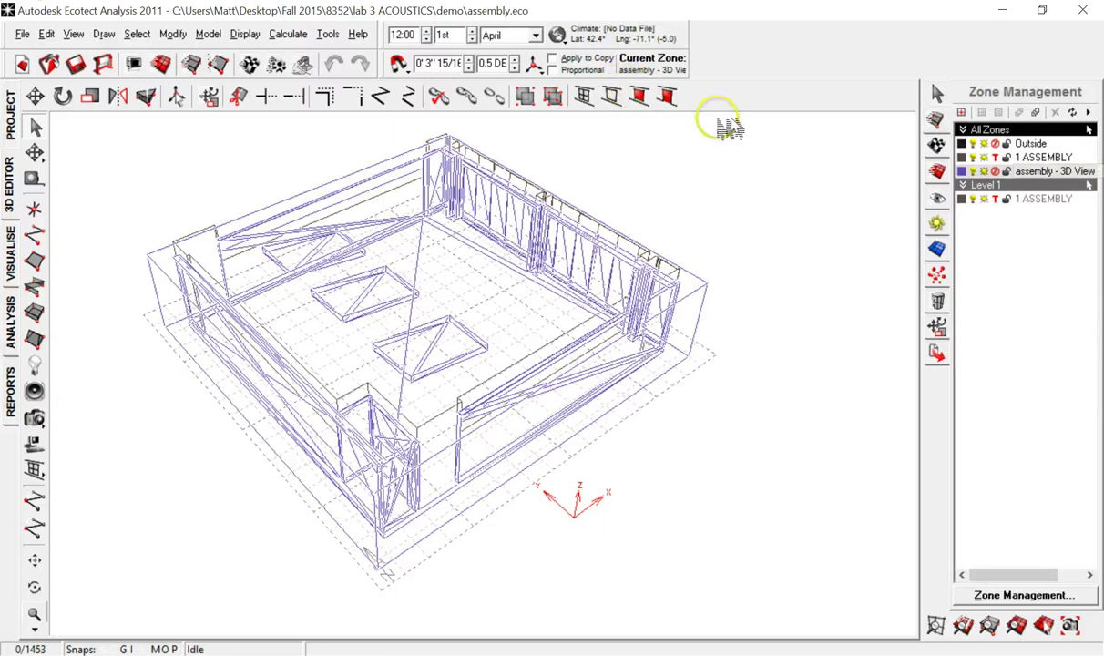
left_click(1044, 157)
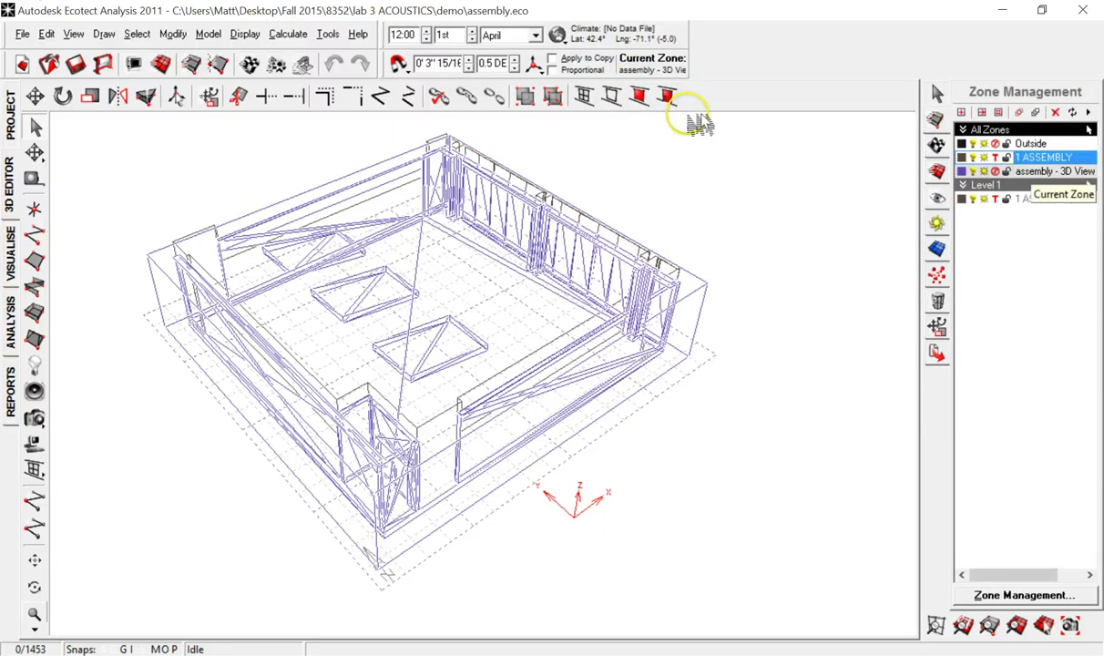
left_click(1039, 172)
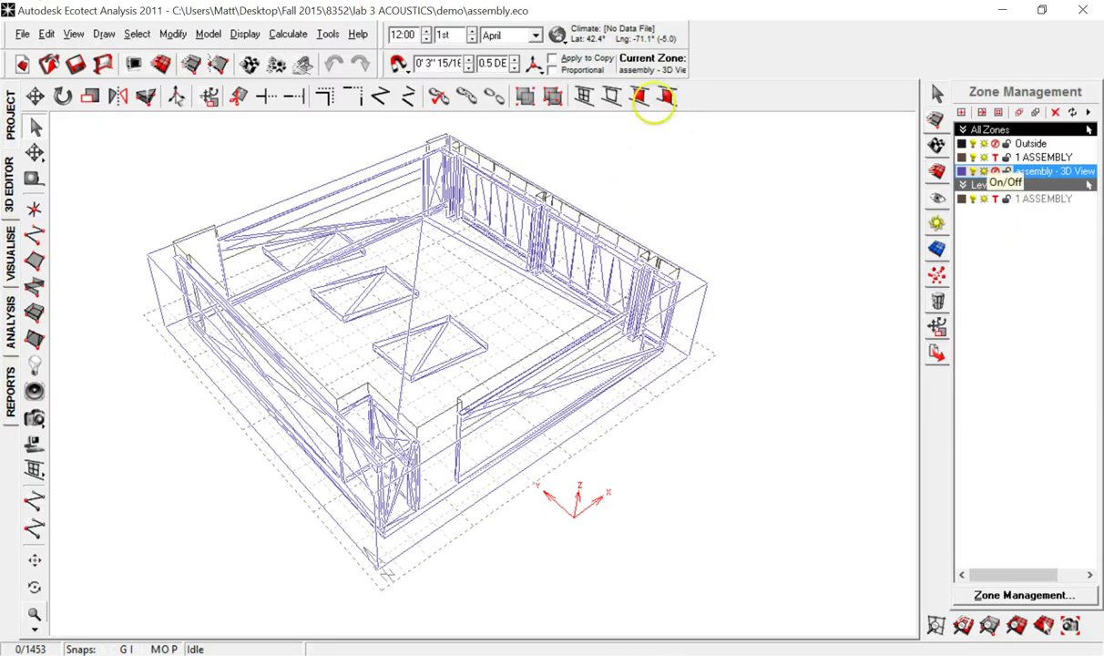
left_click(983, 156)
- Delete the imported walls, glazing, columns and other surrounding geometry, keeping only the three rectangular panels in the middle
mouse_move(567, 374)
middle_mouse_down()
mouse_move(572, 414)
mouse_move(572, 382)
middle_mouse_up()
middle_click_drag(382, 255, 372, 253)
right_click_drag(371, 253, 403, 270)
scroll(422, 237, "down", 2)
middle_click_drag(422, 237, 399, 289)
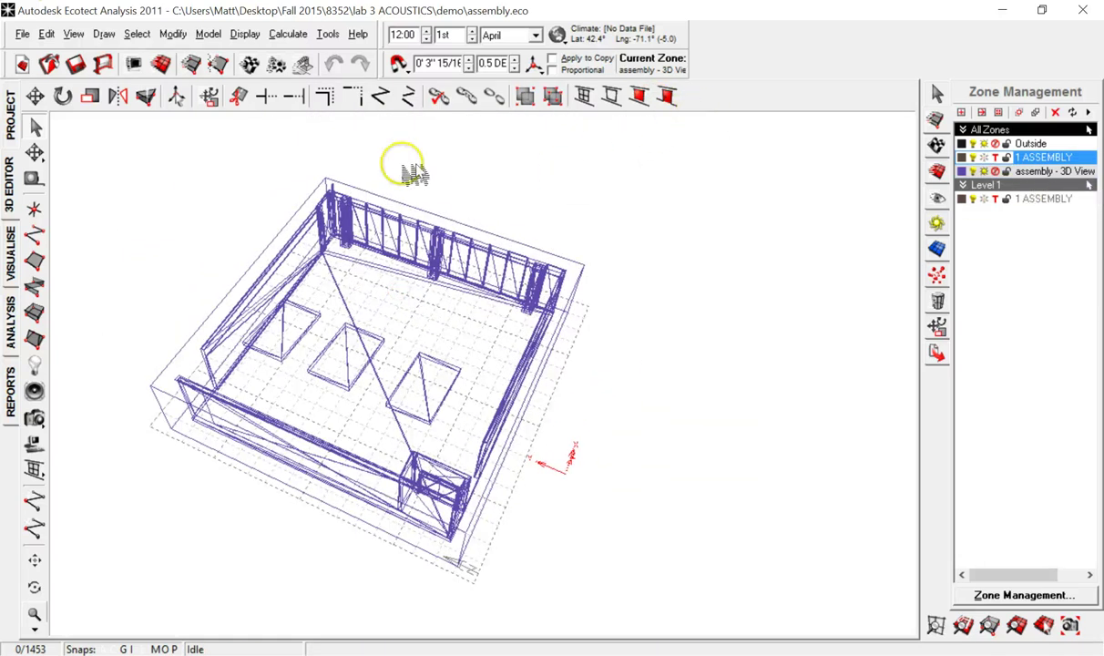
right_click_drag(398, 142, 334, 163)
left_click_drag(657, 407, 469, 204)
key("Delete")
left_click_drag(504, 298, 320, 200)
key("Delete")
left_click_drag(375, 270, 279, 148)
key("Delete")
left_click_drag(565, 630, 337, 433)
key("Delete")
left_click_drag(231, 435, 135, 352)
left_click_drag(89, 235, 80, 227)
key("Delete")
- Select the three remaining panels, review their primary and alternate material assignments, and clear the selection
scroll(374, 182, "down", 2)
right_click_drag(374, 182, 488, 181, "ctrl")
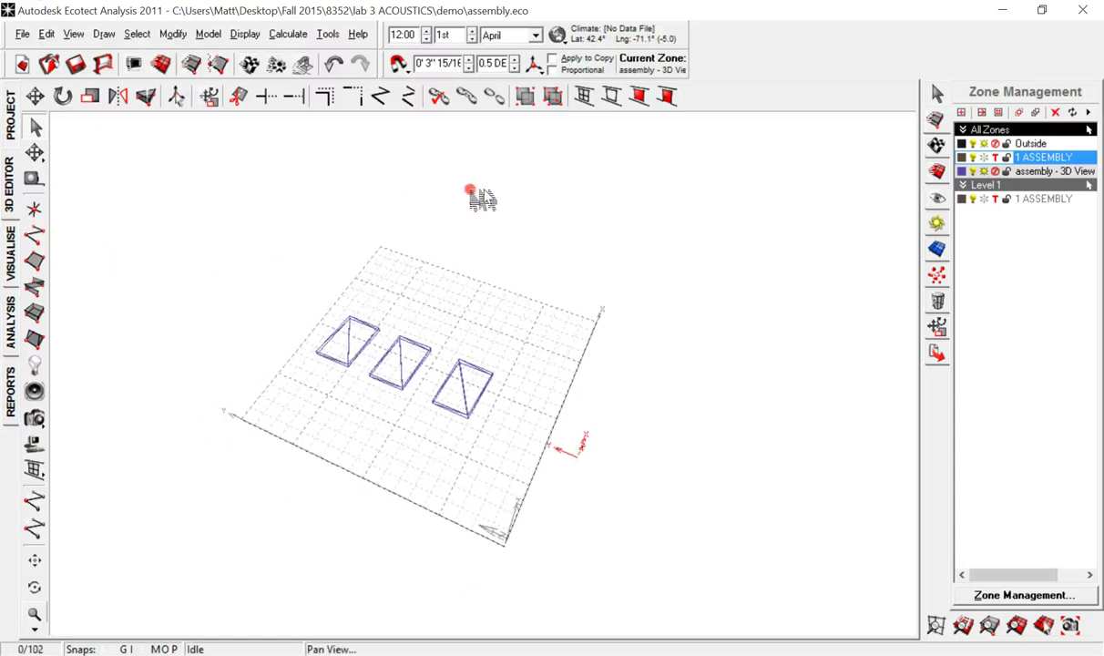
scroll(391, 222, "up", 3)
left_click_drag(340, 217, 804, 466)
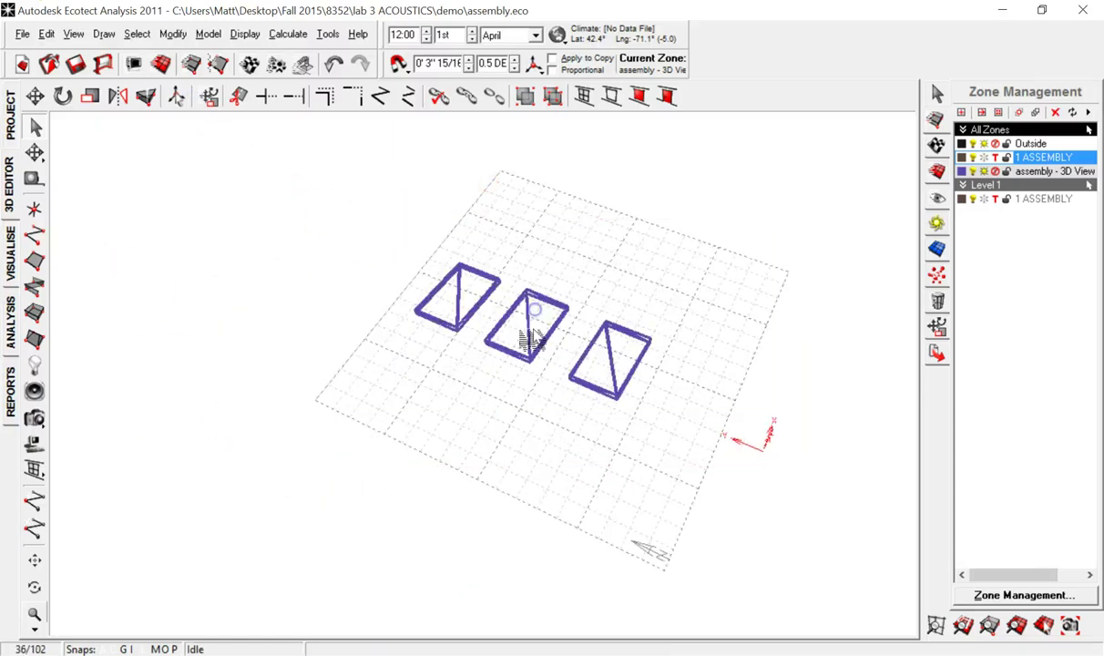
left_click(639, 97)
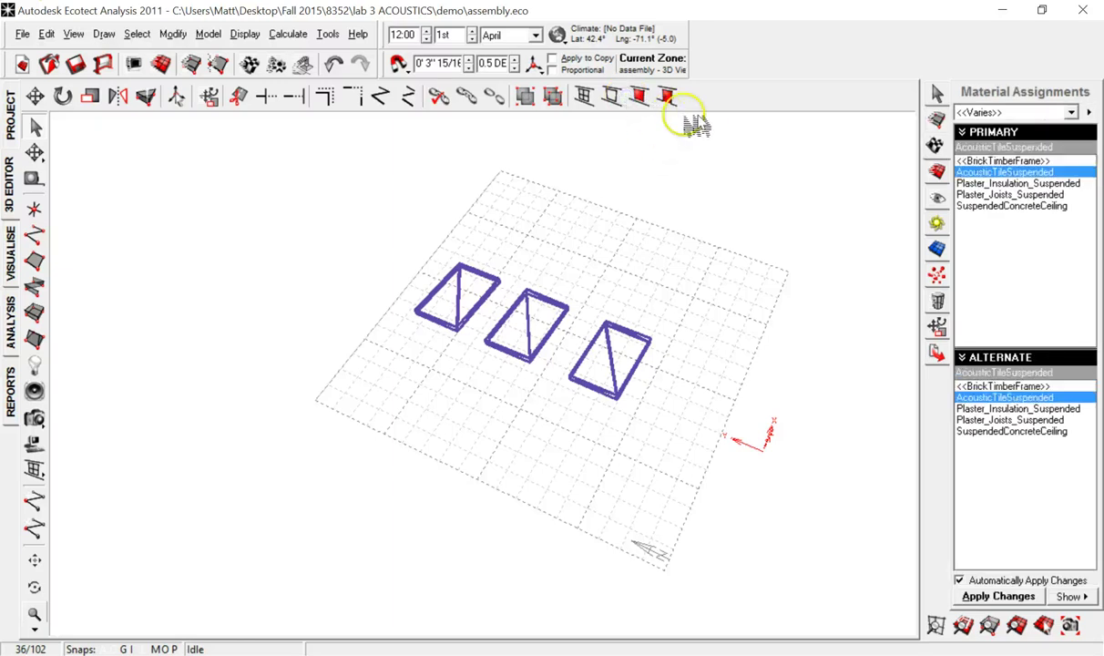
left_click(519, 259)
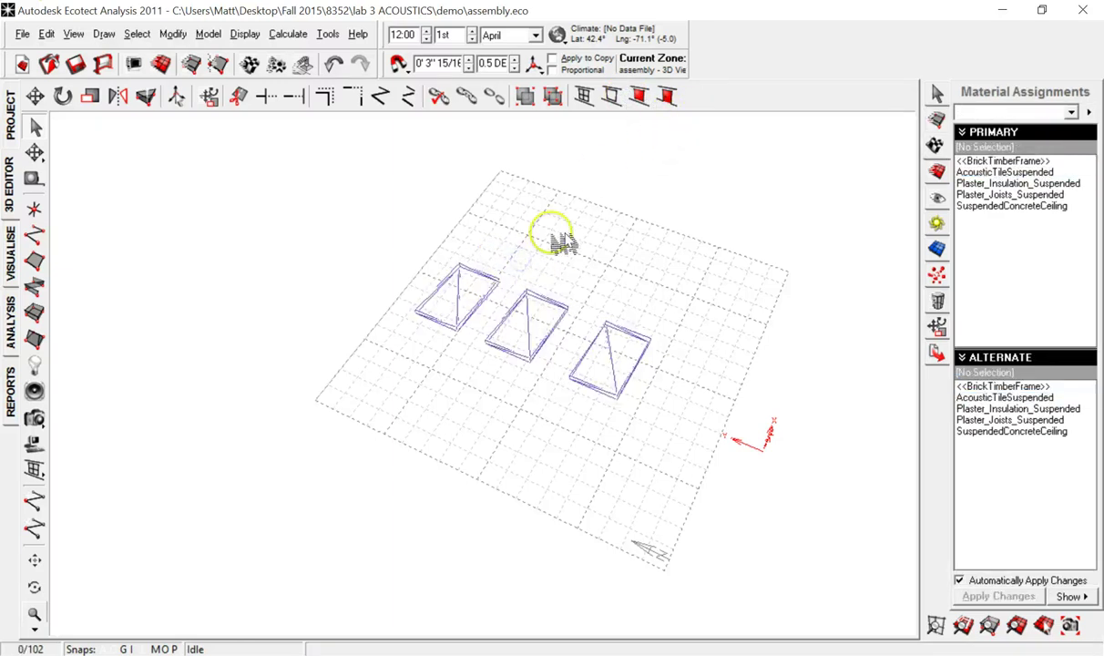
scroll(552, 235, "down", 1)
middle_click_drag(556, 213, 489, 222)
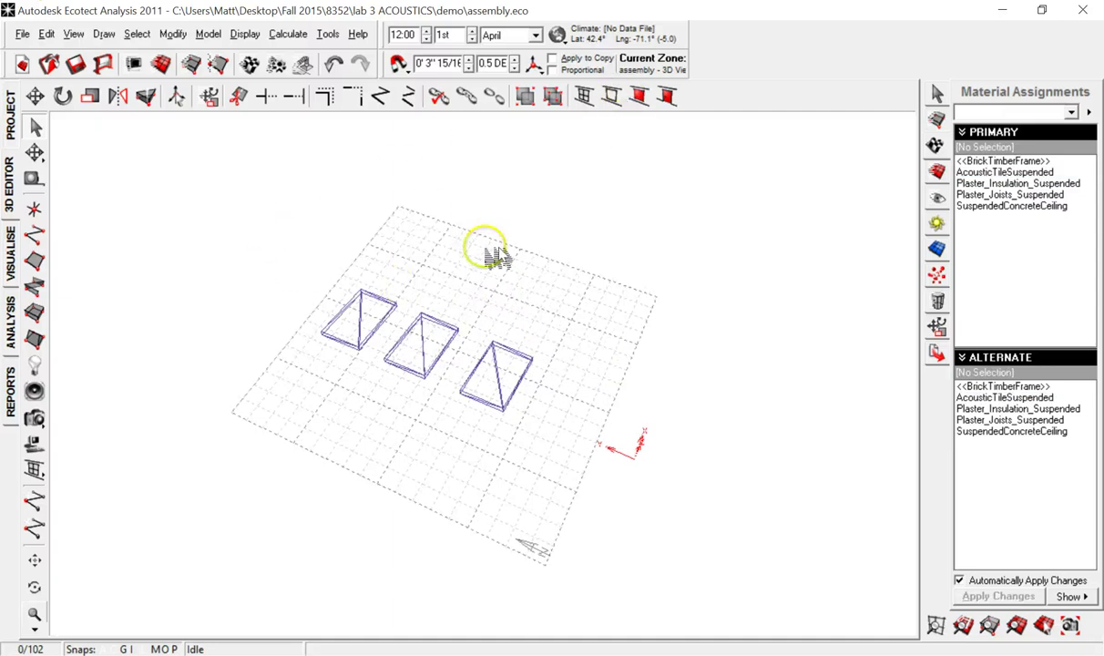
- Turn off the imported assembly - 3D View zone and turn the 1 ASSEMBLY zone back on
left_click(631, 70)
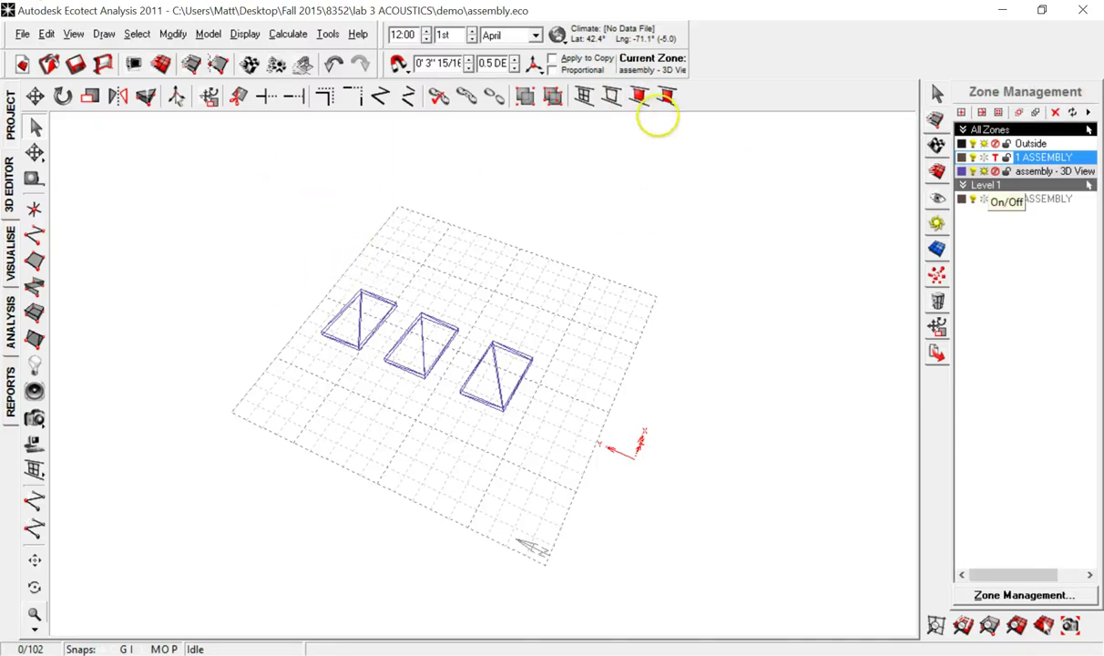
left_click(658, 116)
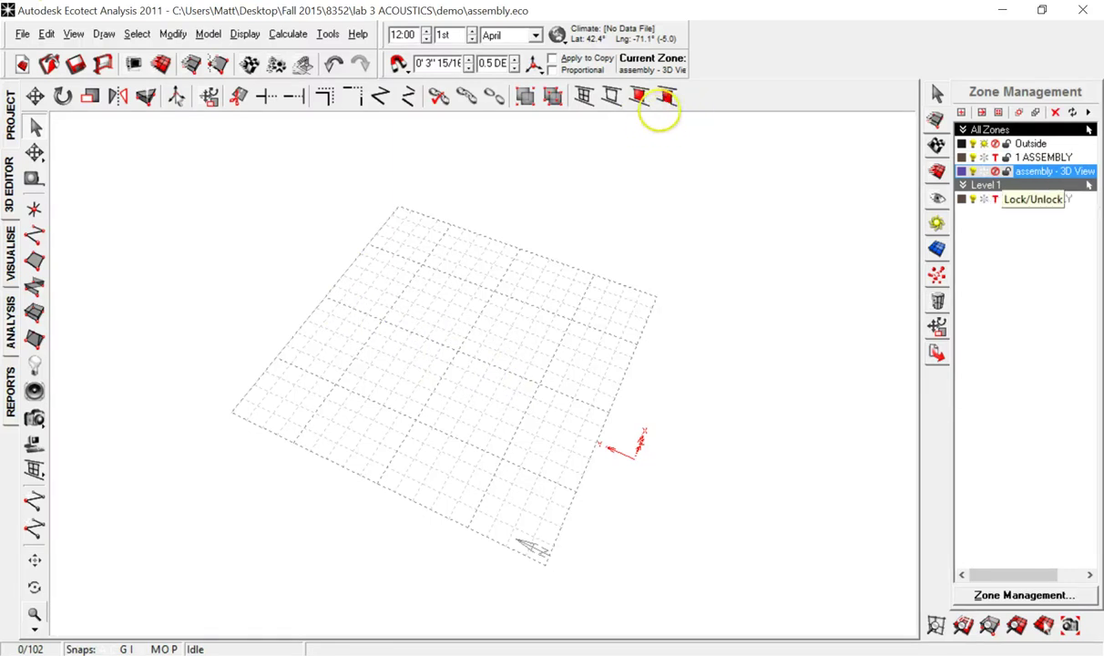
left_click(657, 103)
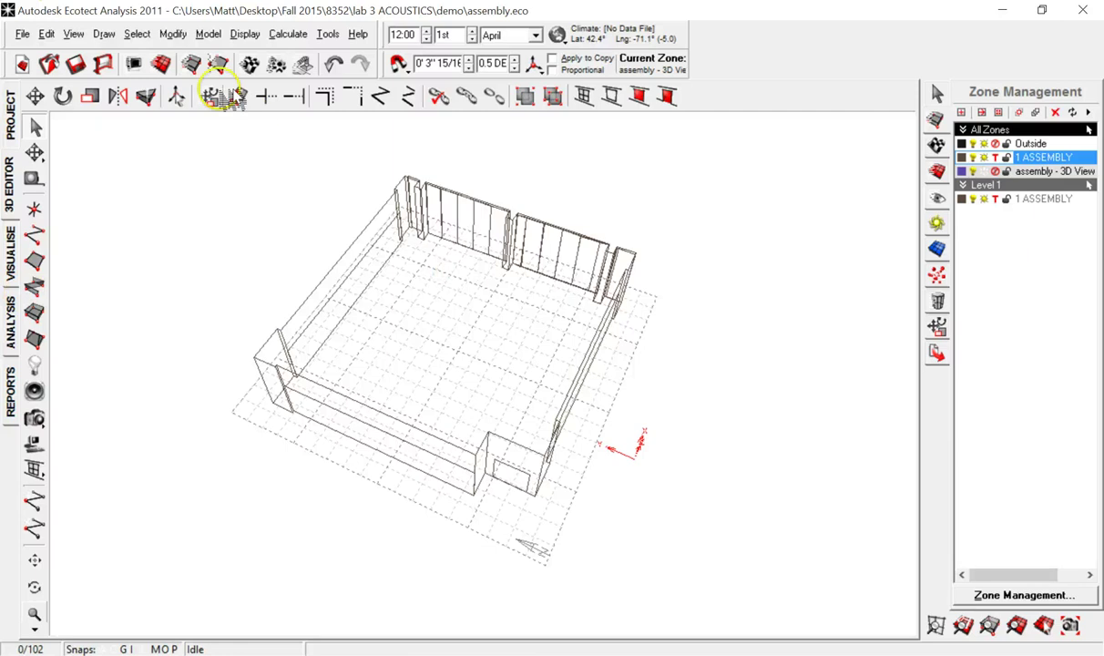
- Run the Statistical Reverberation calculation for the 1 ASSEMBLY zone
left_click(288, 34)
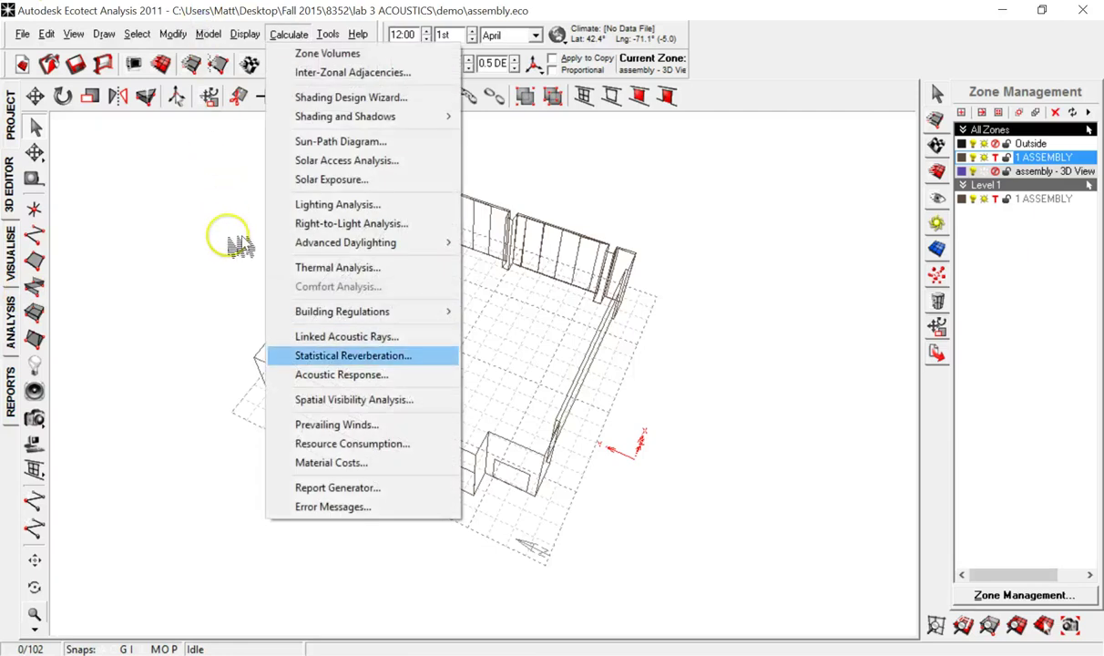
key("Return")
key("Return")
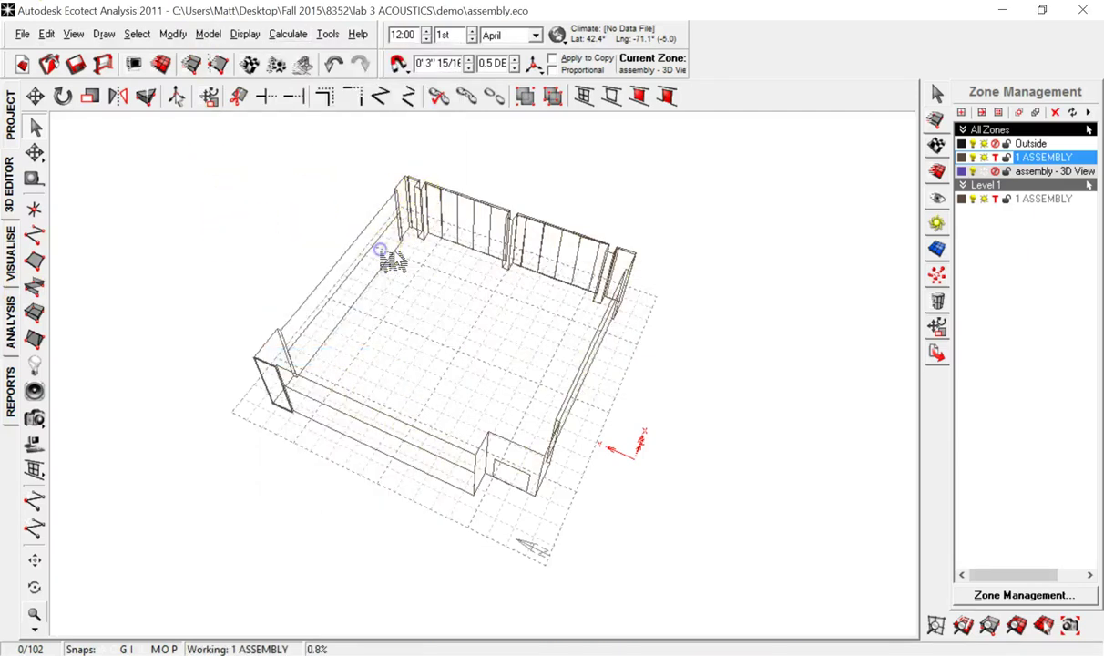
left_click(480, 237)
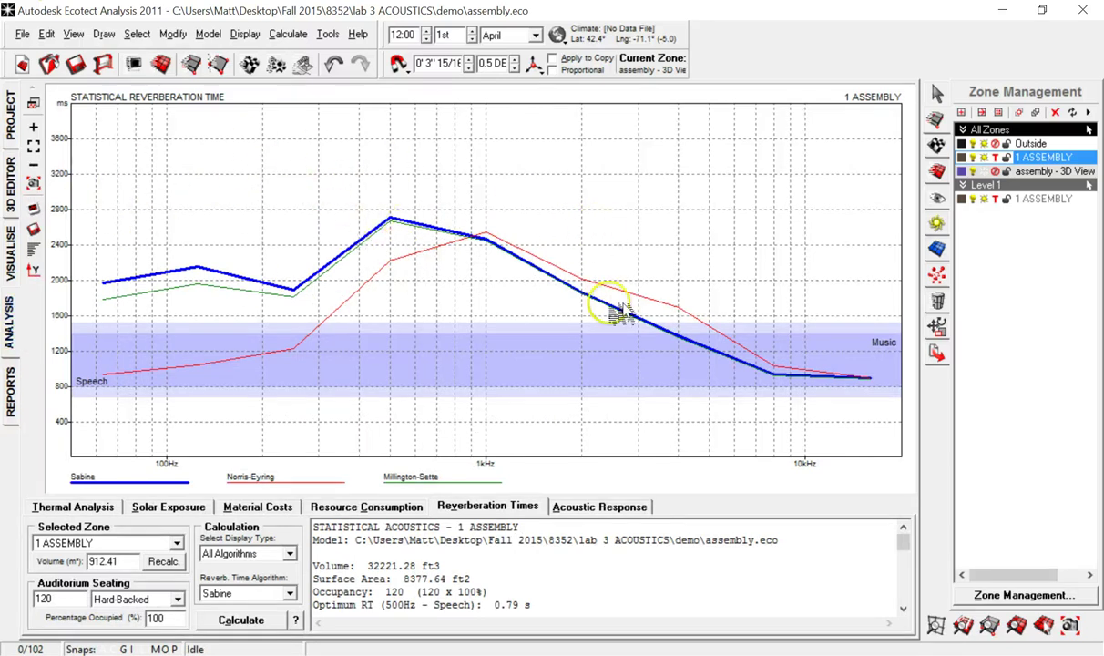
- Look through the options for copying the reverberation graph as a bitmap or saving it to disk
right_click(147, 175)
mouse_move(241, 291)
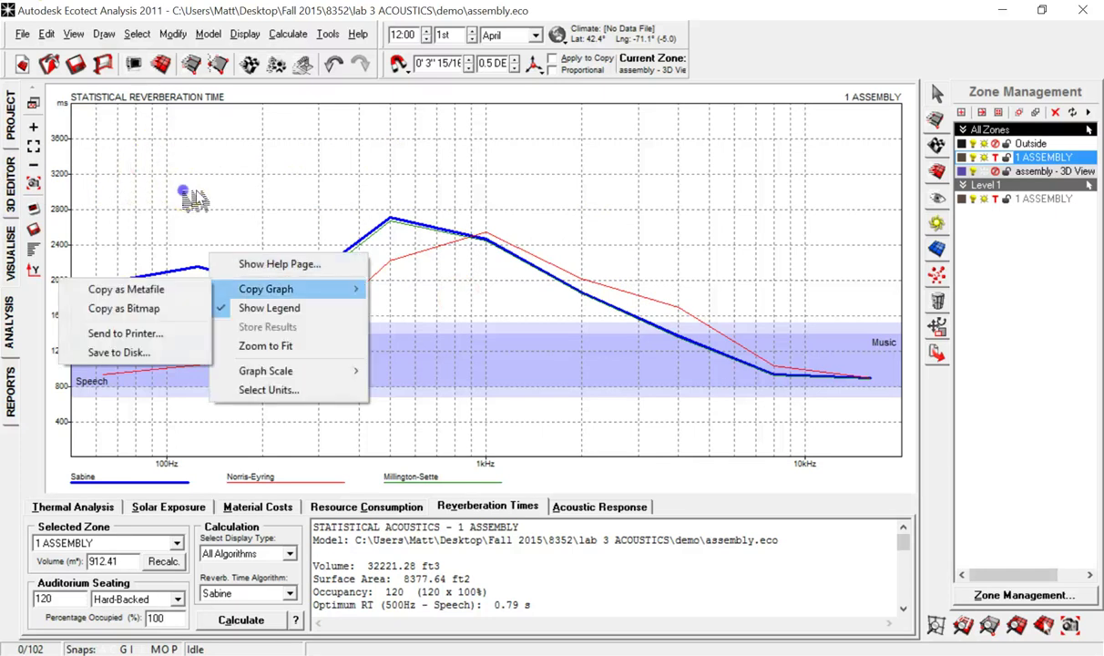
key("Right")
key("Down")
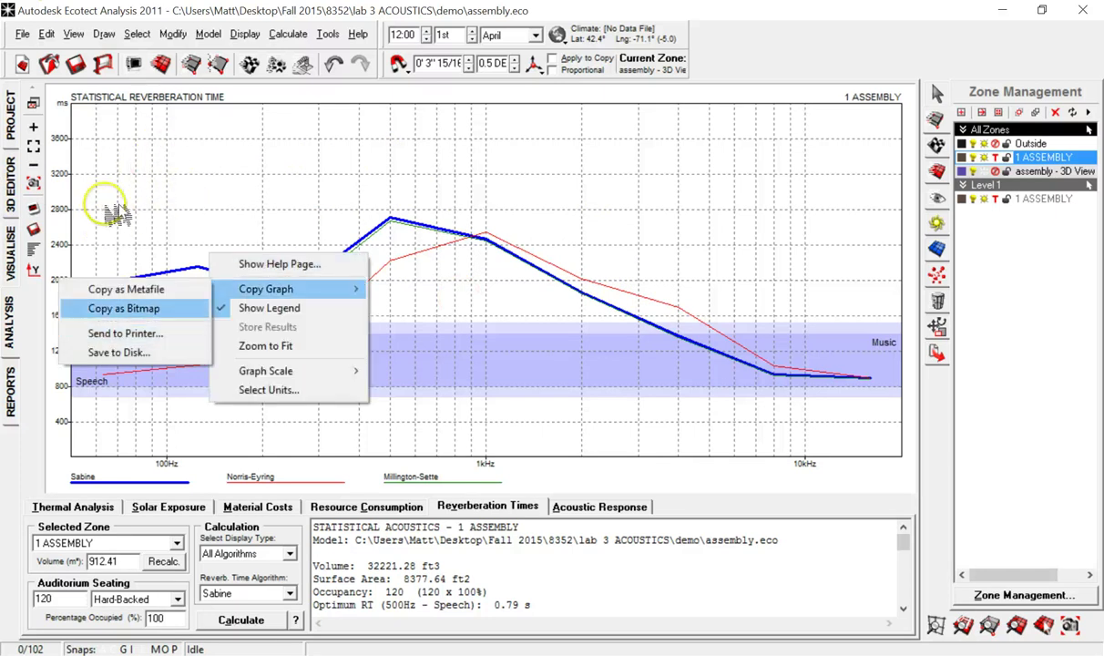
key("Down")
- Select the statistical acoustics report text and read through to the RT(60) values by frequency
left_click(372, 395)
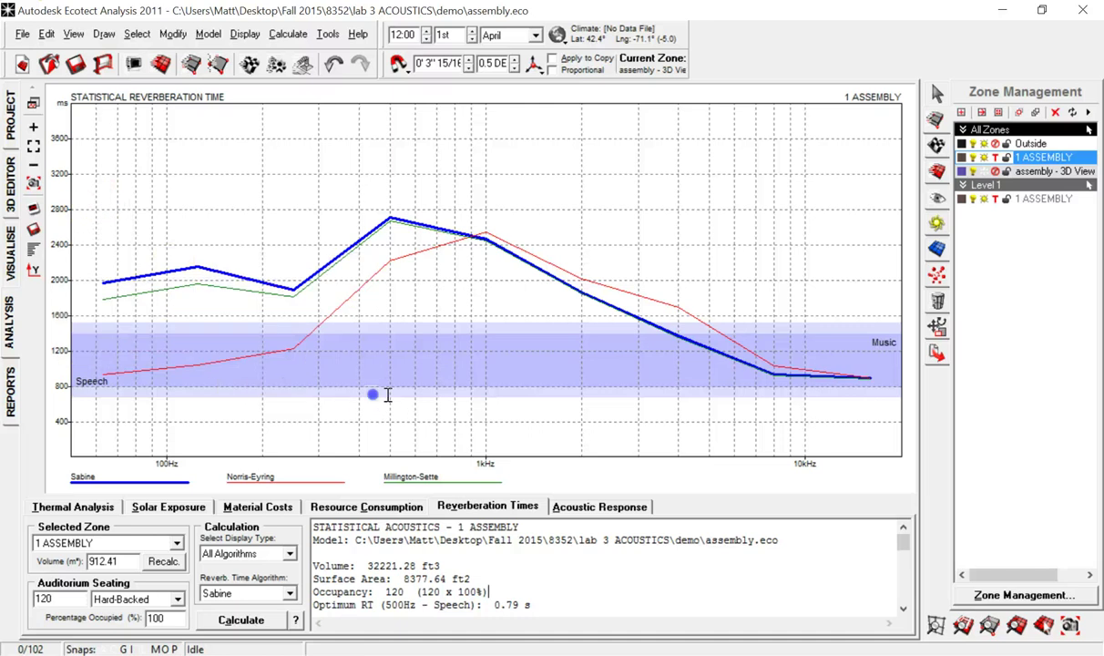
left_click_drag(373, 404, 328, 461)
left_click(282, 390)
scroll(411, 395, "up", 4)
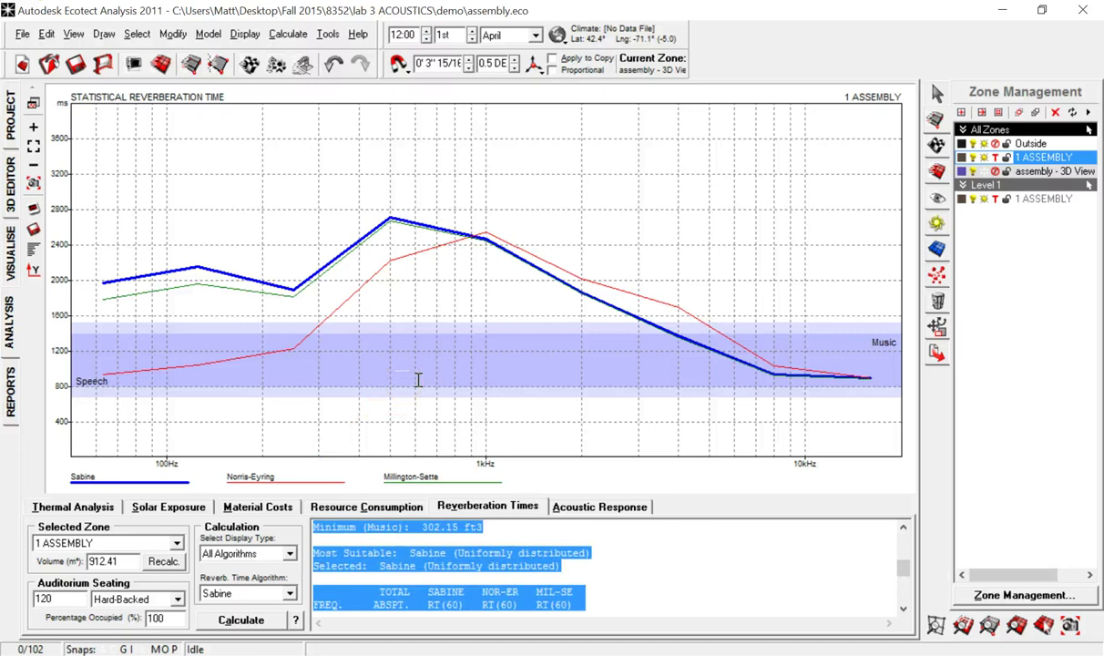
scroll(418, 380, "down", 1)
scroll(418, 379, "down", 3)
left_click(418, 380)
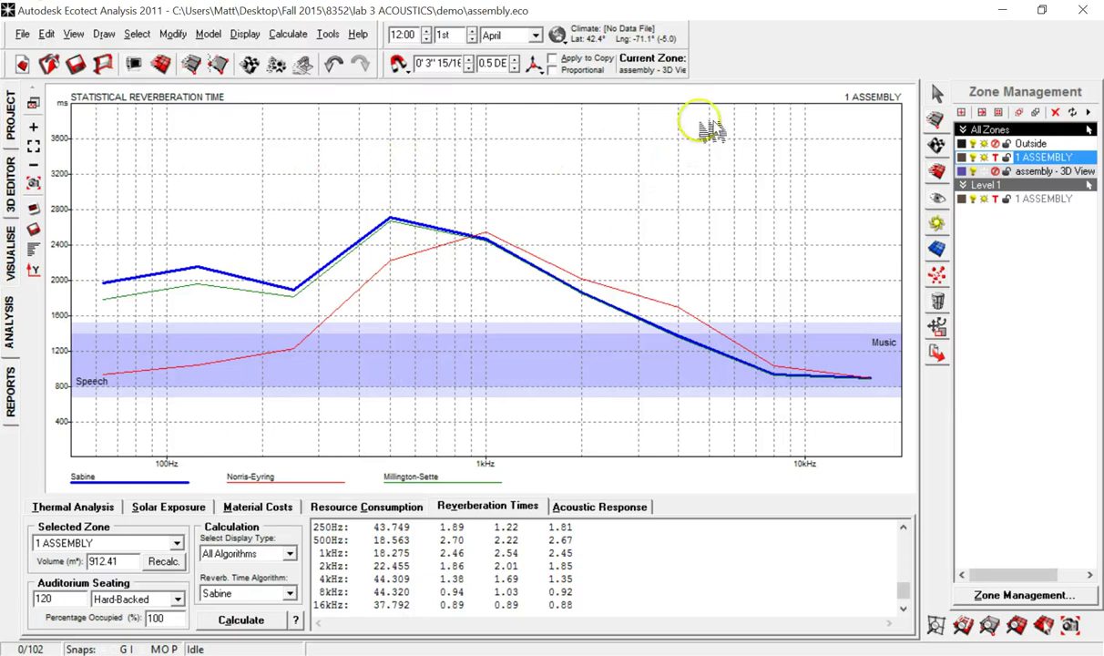
- Turn the imported assembly - 3D View zone back on and make 1 ASSEMBLY the current zone in the 3D editor
left_click(1056, 172)
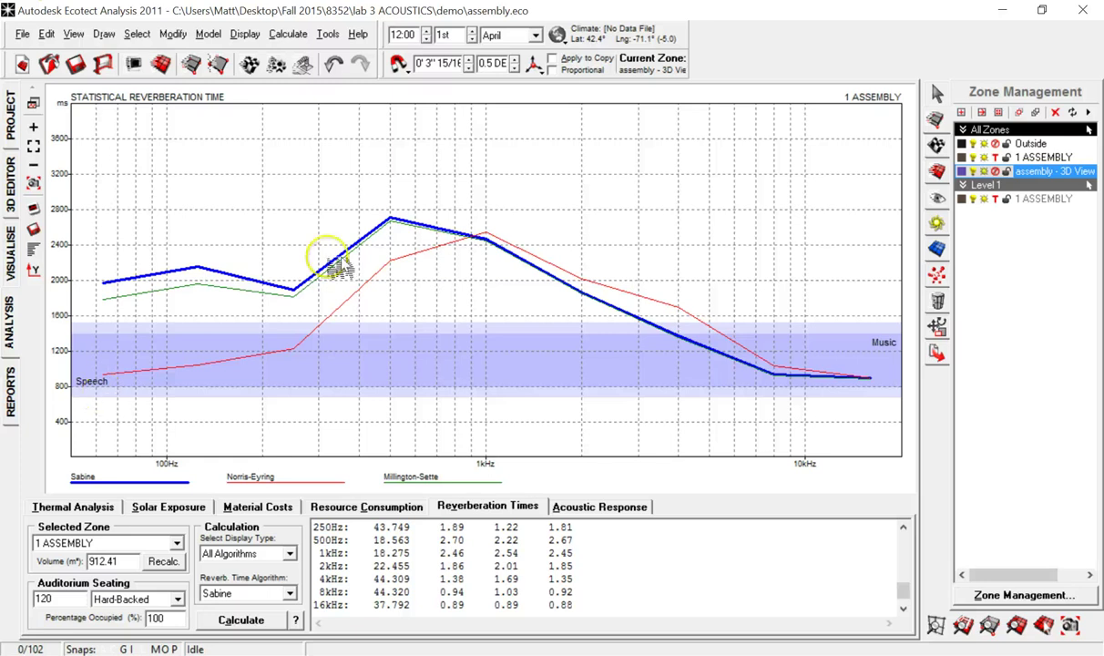
left_click(11, 150)
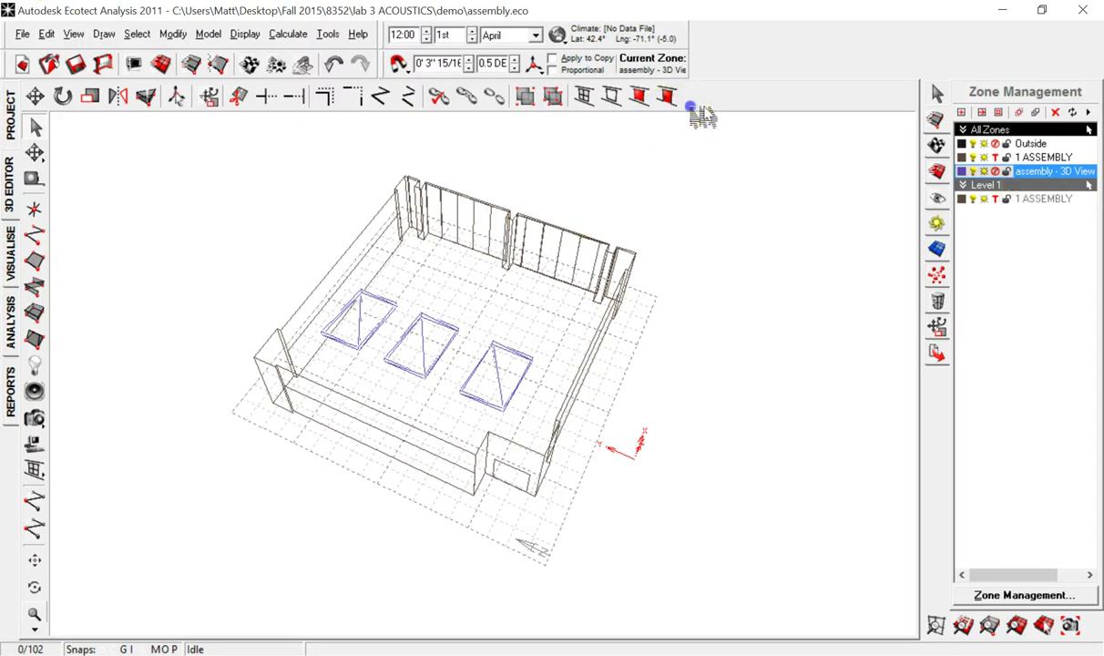
left_click(1036, 158)
right_click(1036, 158)
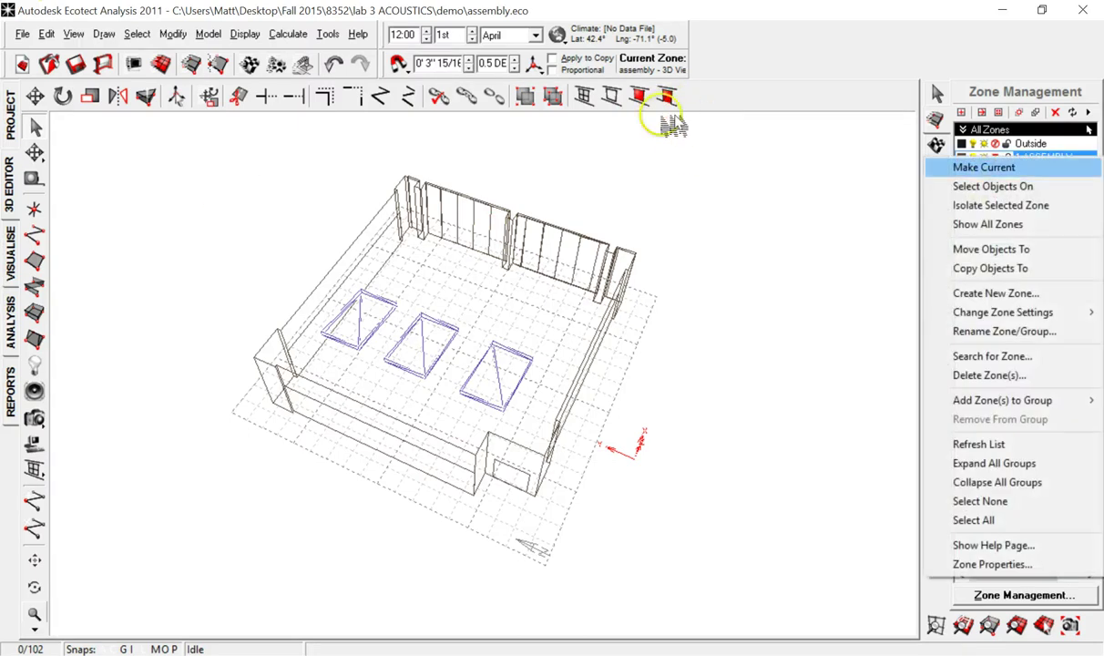
key("Return")
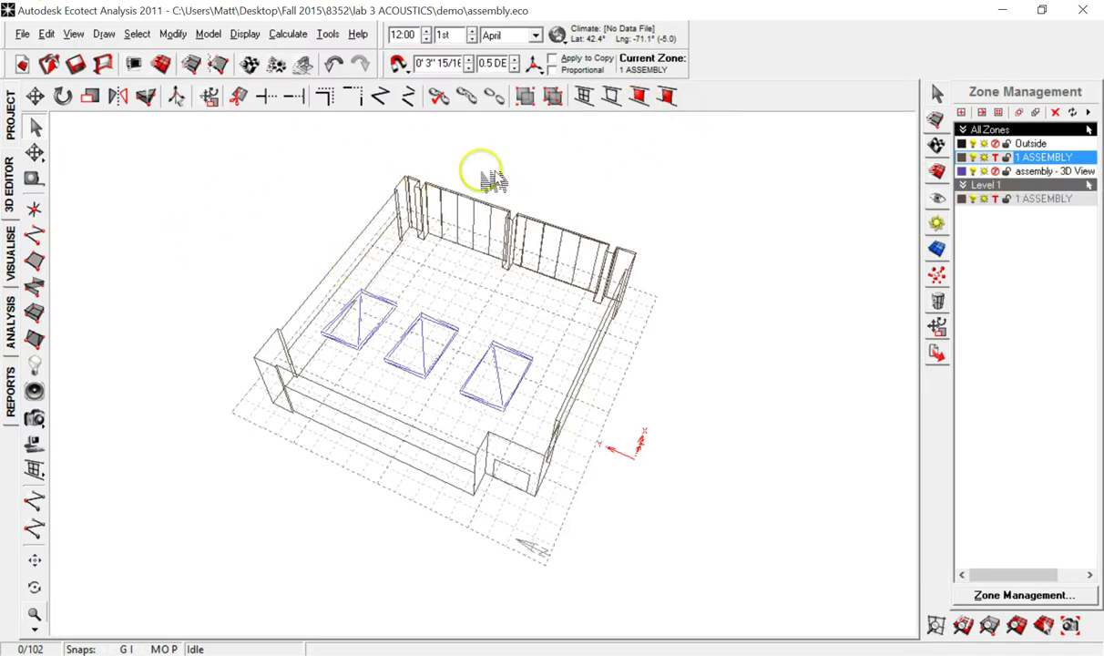
- Move all three ceiling panels from the imported assembly - 3D View zone to the current 1 ASSEMBLY zone
mouse_move(276, 258)
left_mouse_down()
mouse_move(468, 382)
mouse_move(419, 354)
left_mouse_up()
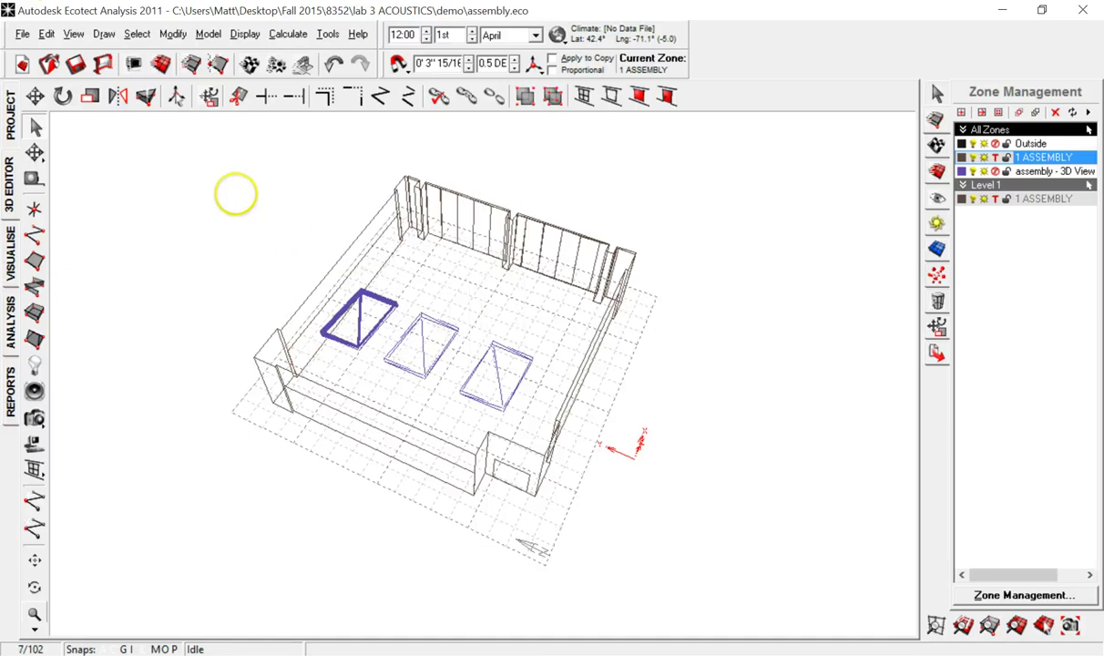
left_click(205, 172)
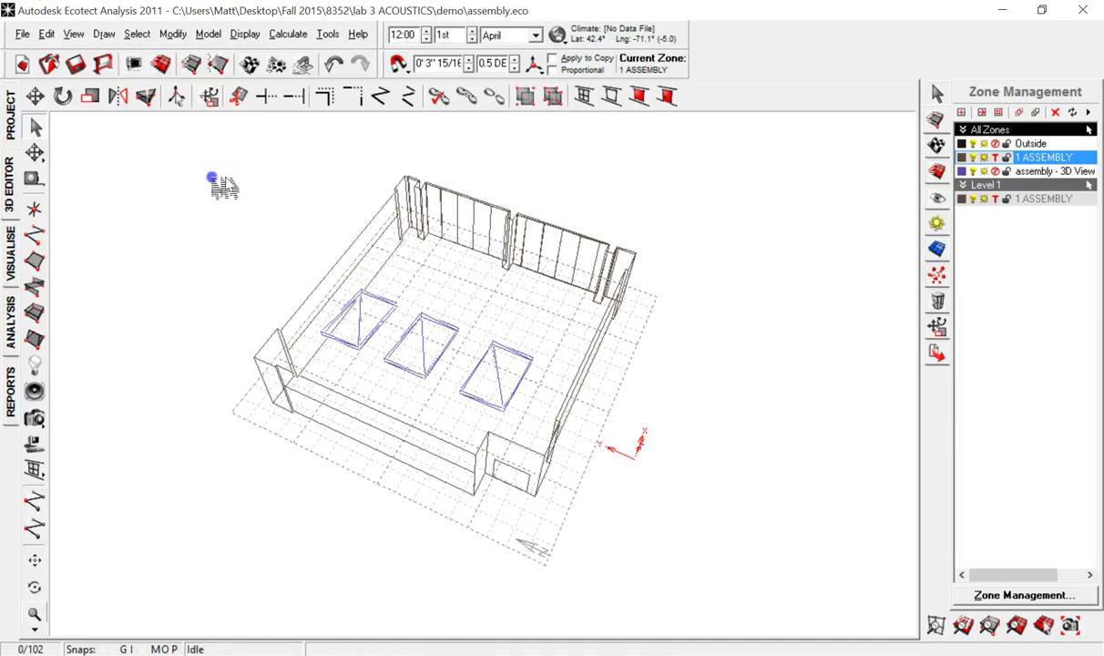
left_click_drag(293, 239, 462, 369)
left_click_drag(453, 312, 553, 419, "shift")
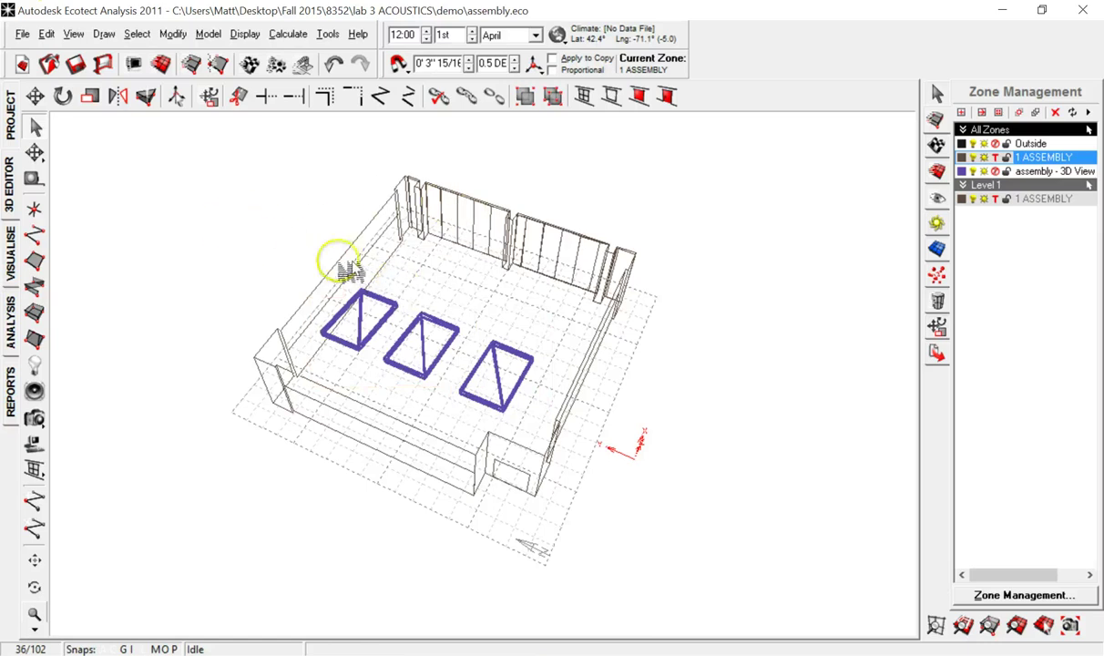
right_click(506, 408)
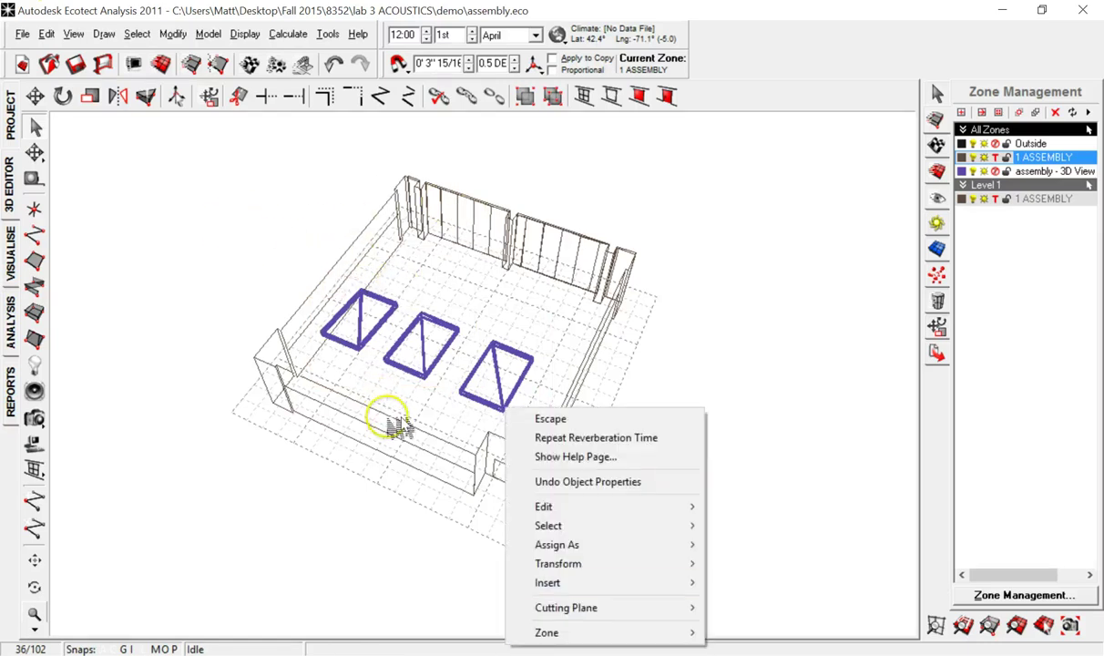
mouse_move(585, 631)
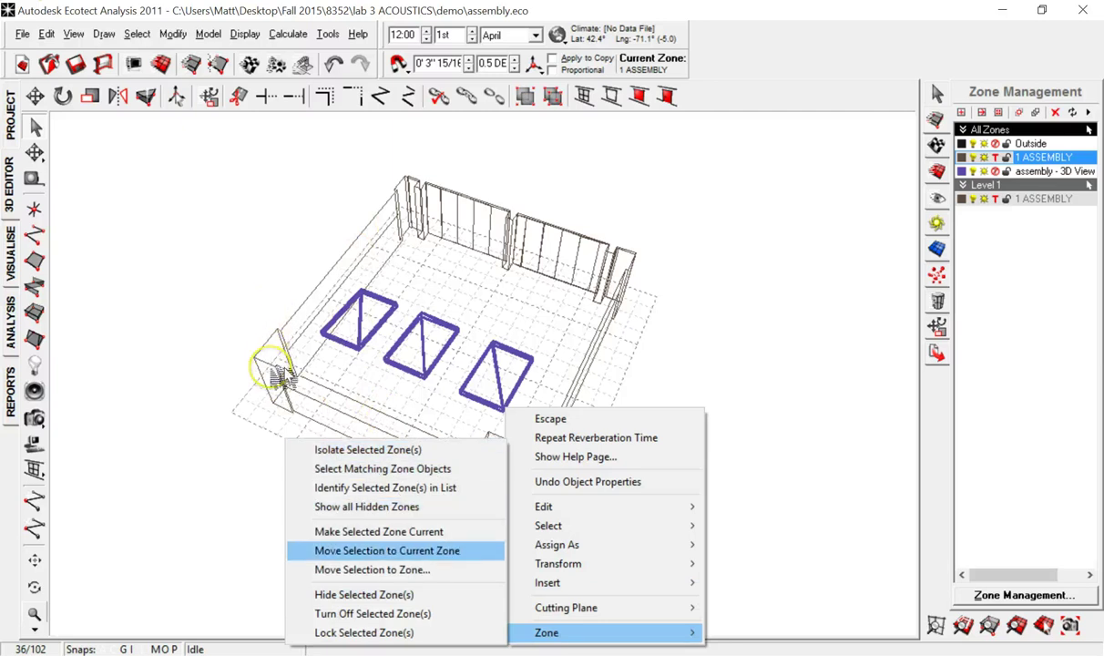
left_click(387, 550)
left_click(468, 266)
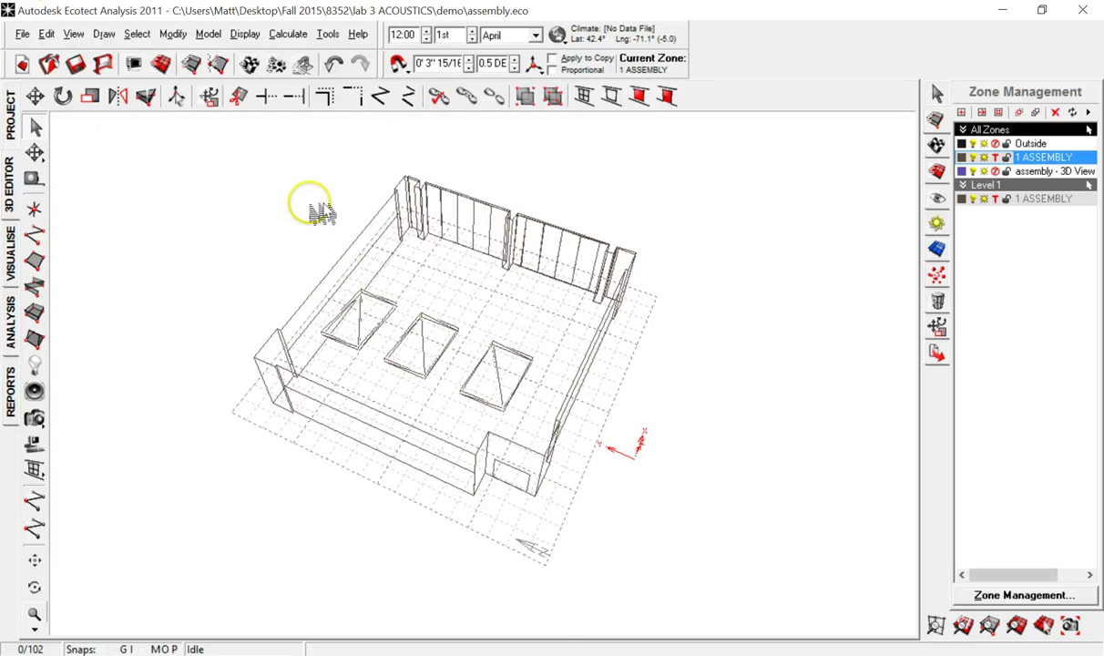
- Delete the assembly - 3D View zone and confirm the deletion
left_click(1044, 171)
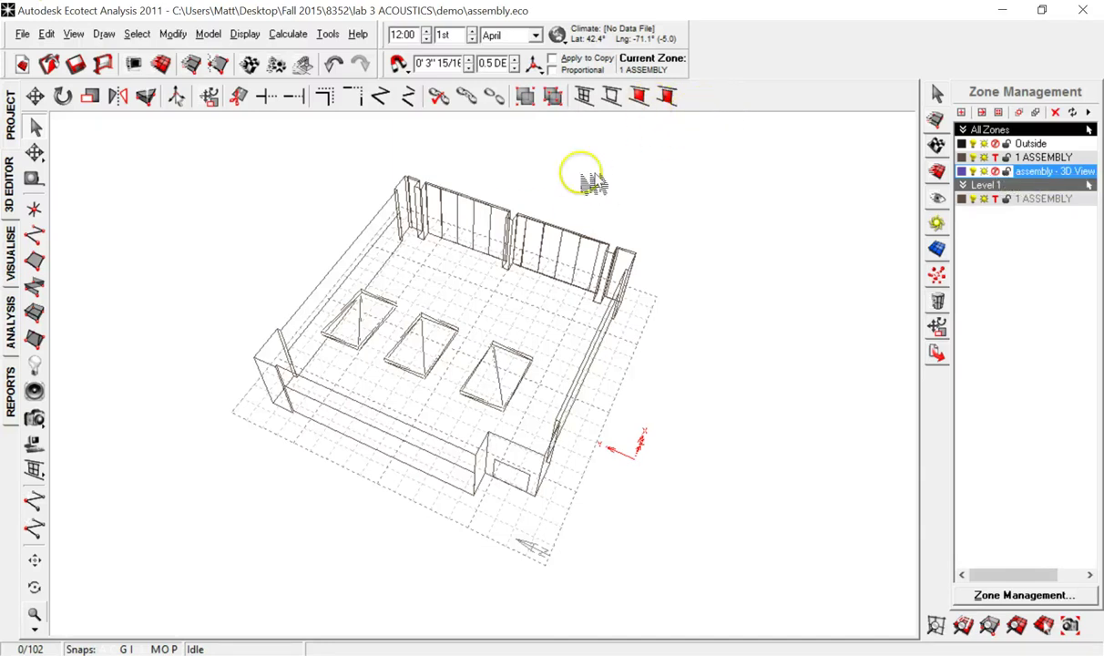
right_click(1050, 171)
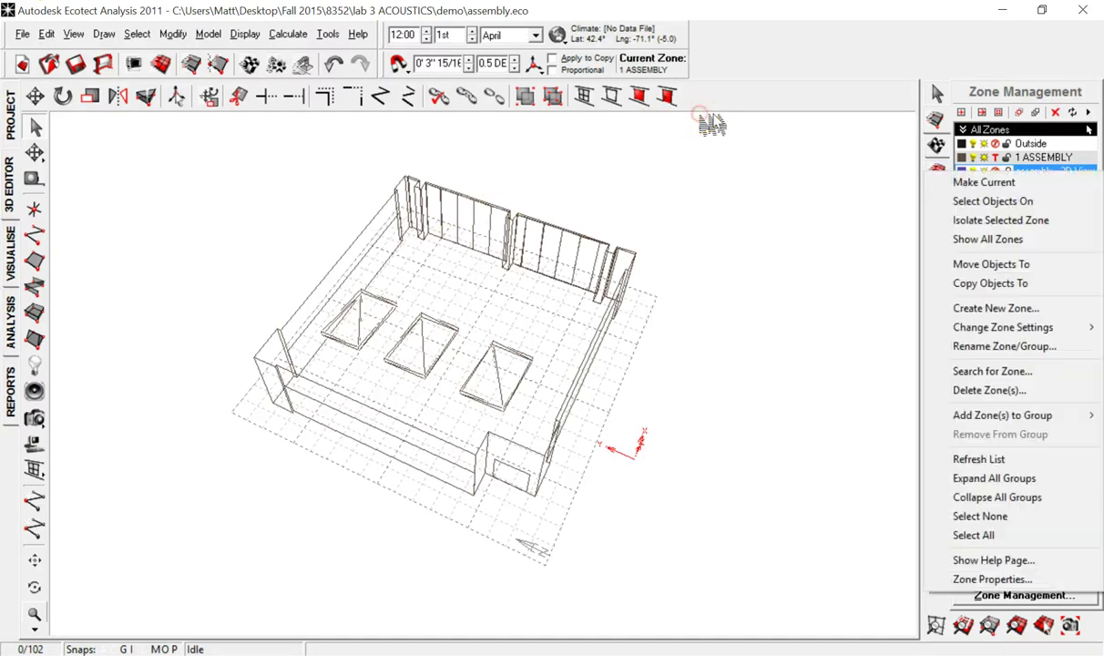
left_click(978, 389)
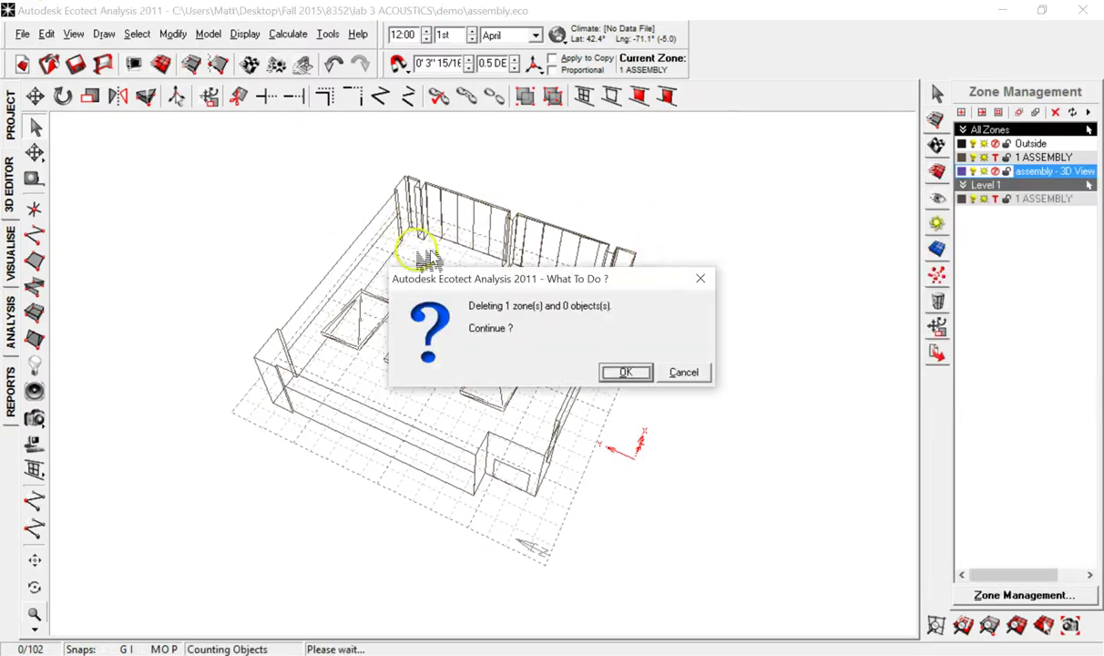
key("Return")
key("Return")
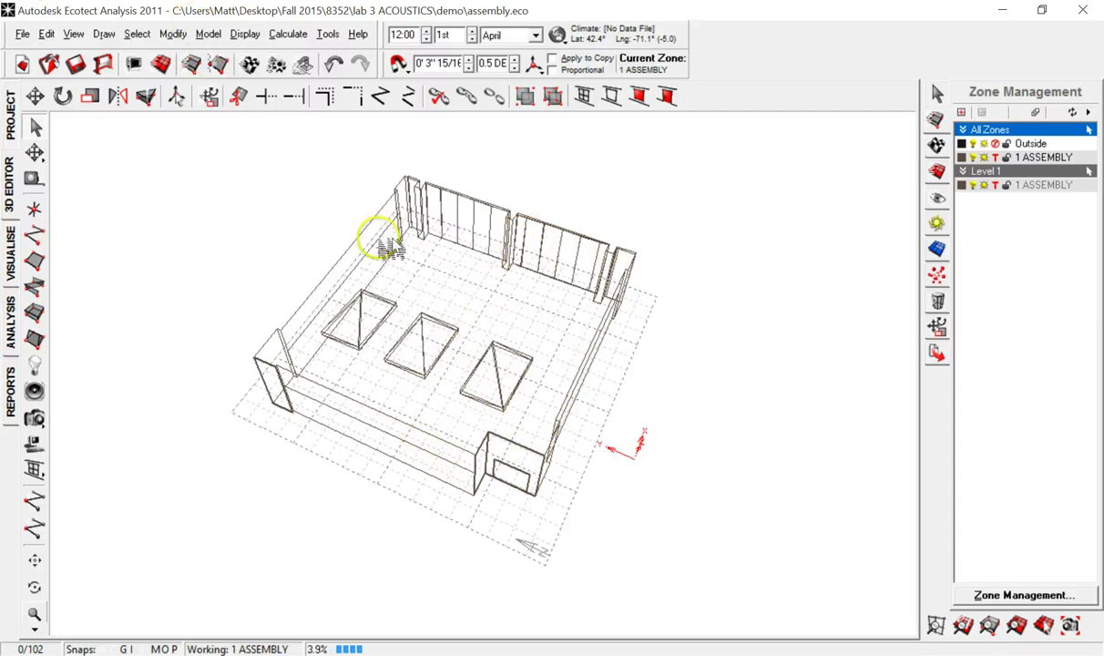
- Rerun the Statistical Reverberation calculation for 1 ASSEMBLY with the panels included
left_click(288, 33)
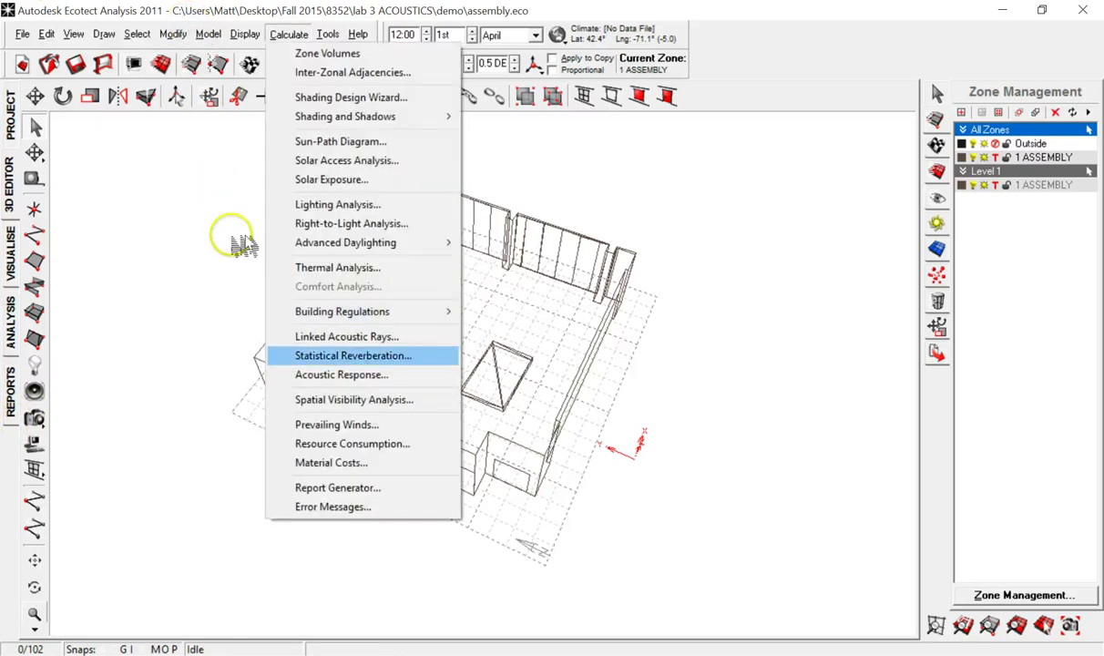
left_click(352, 356)
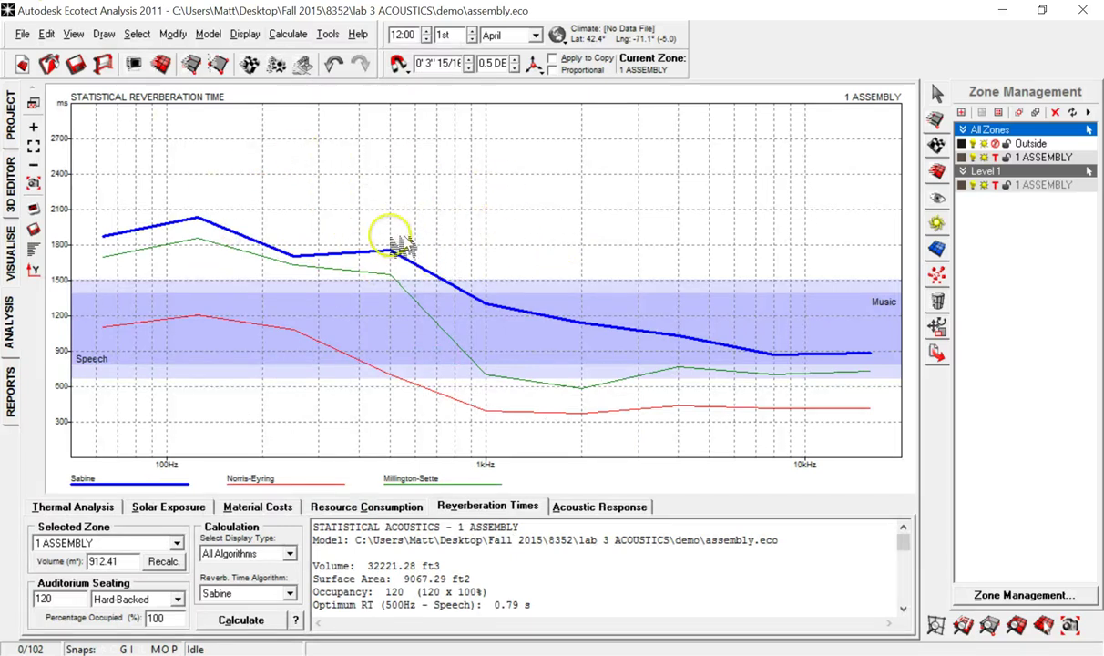
- Display the Rays and Particles settings and return to the 3D editor to view the whole assembly room from a low angle
left_click(937, 275)
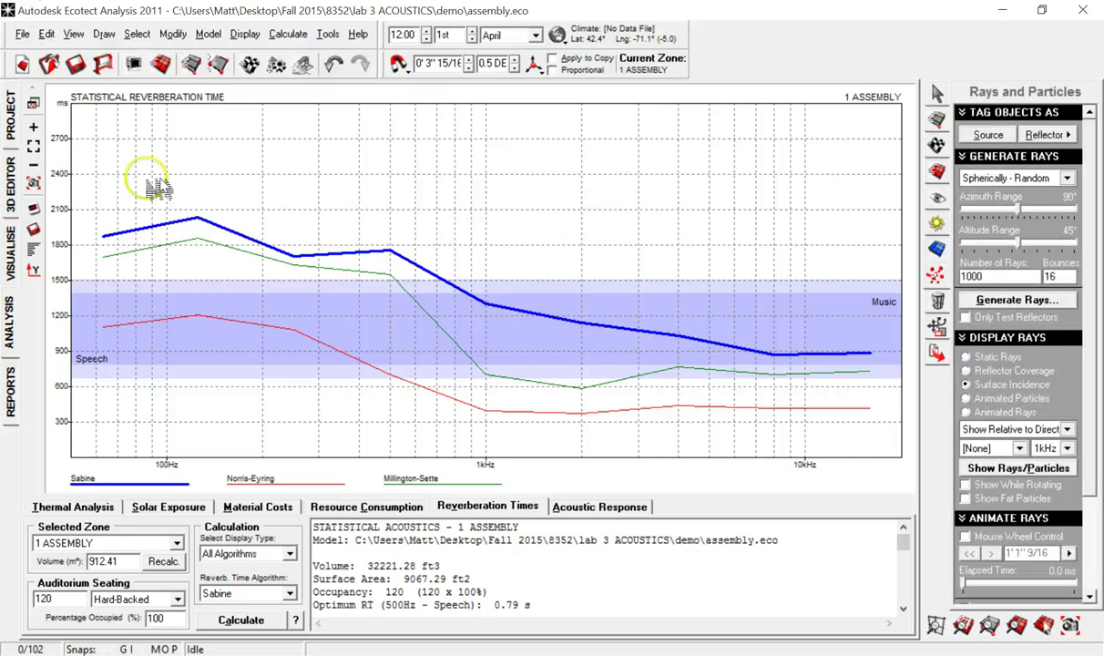
left_click(12, 166)
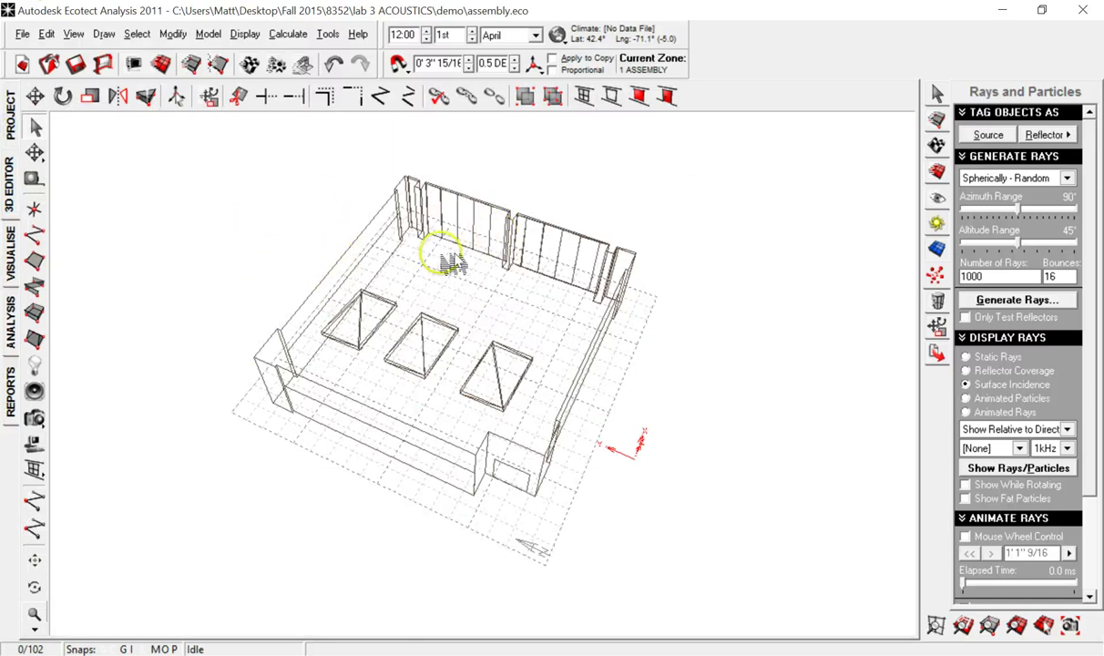
mouse_move(435, 264)
middle_mouse_down()
mouse_move(415, 243)
mouse_move(446, 278)
middle_mouse_up()
right_click_drag(446, 278, 426, 258, "shift")
right_click_drag(506, 296, 277, 207)
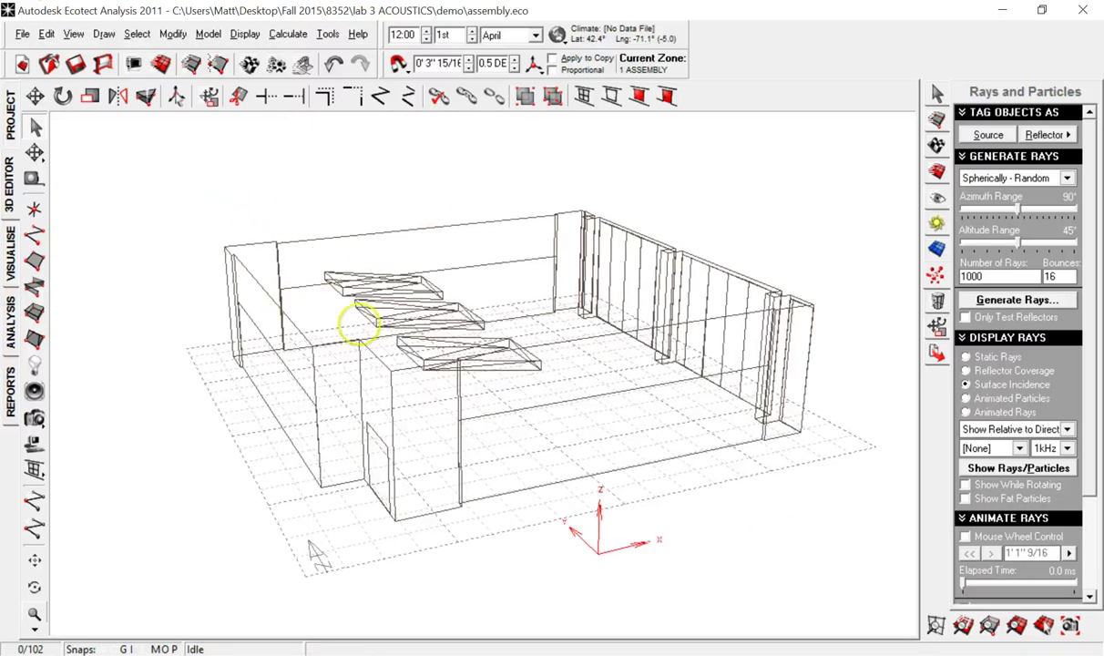
scroll(377, 317, "down", 2)
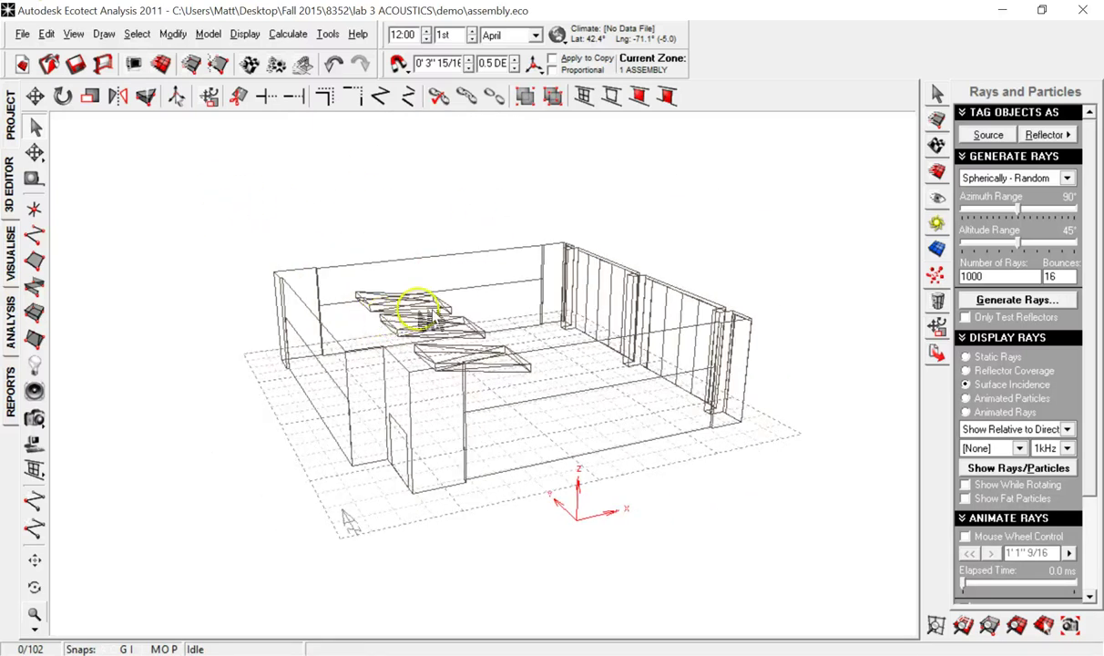